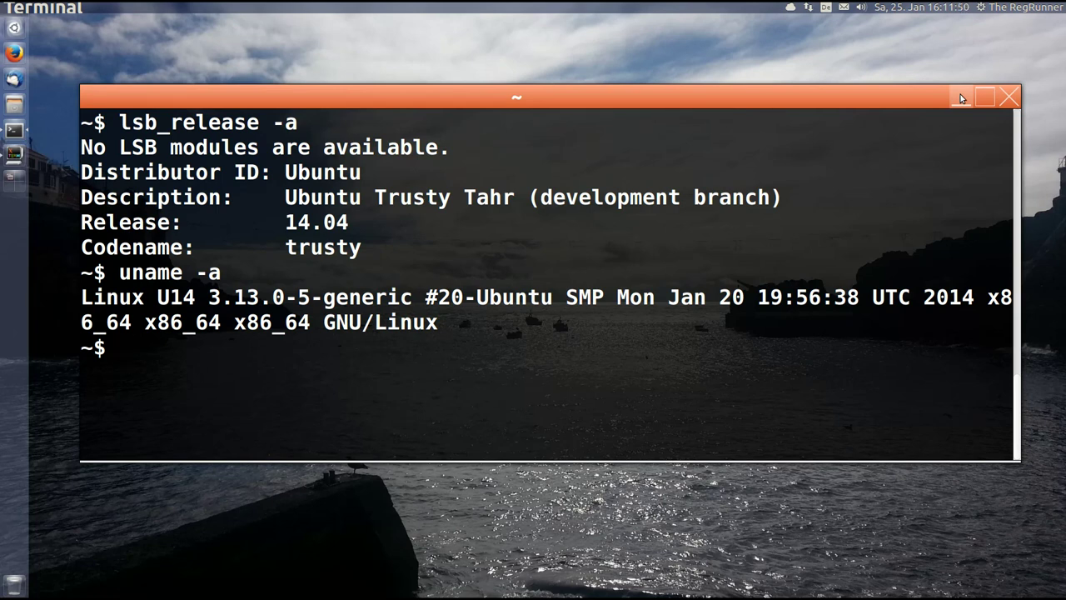
Step: Minimize the terminal window and view the available keyboard input sources on the desktop
click(960, 97)
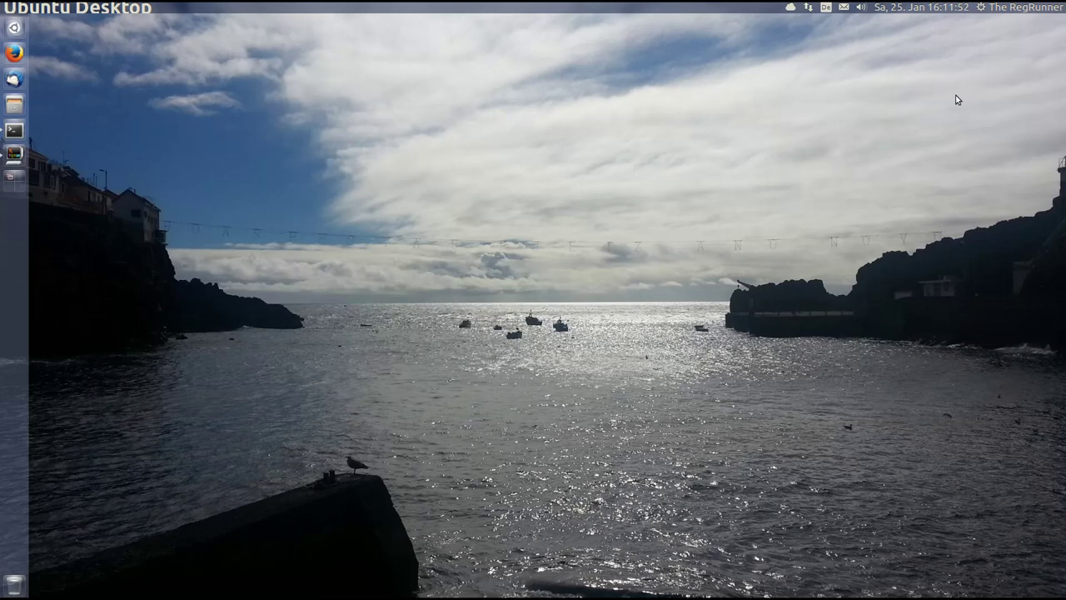
click(827, 7)
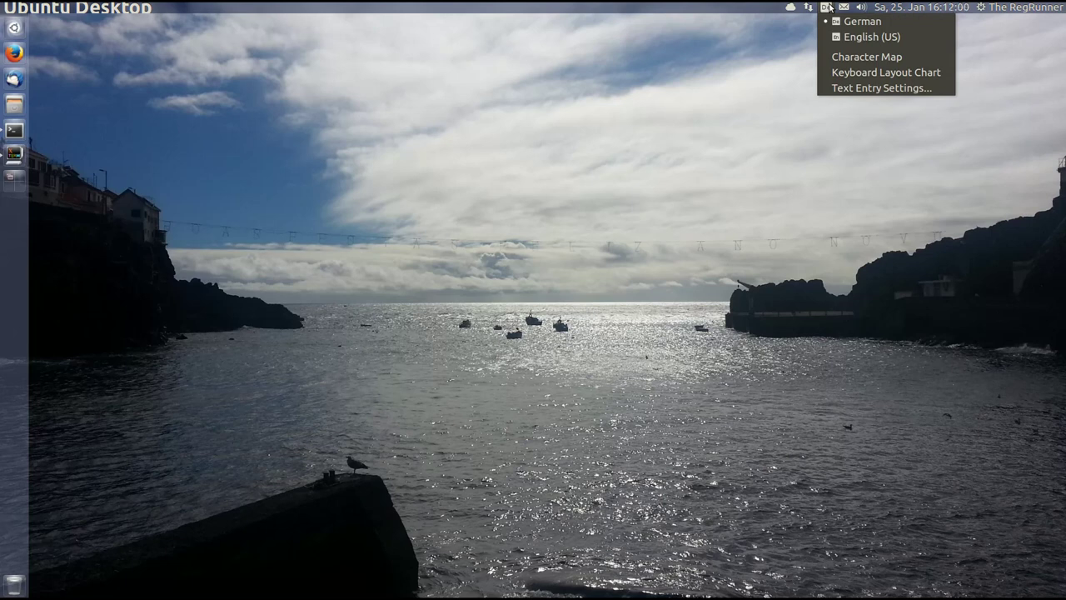
click(830, 8)
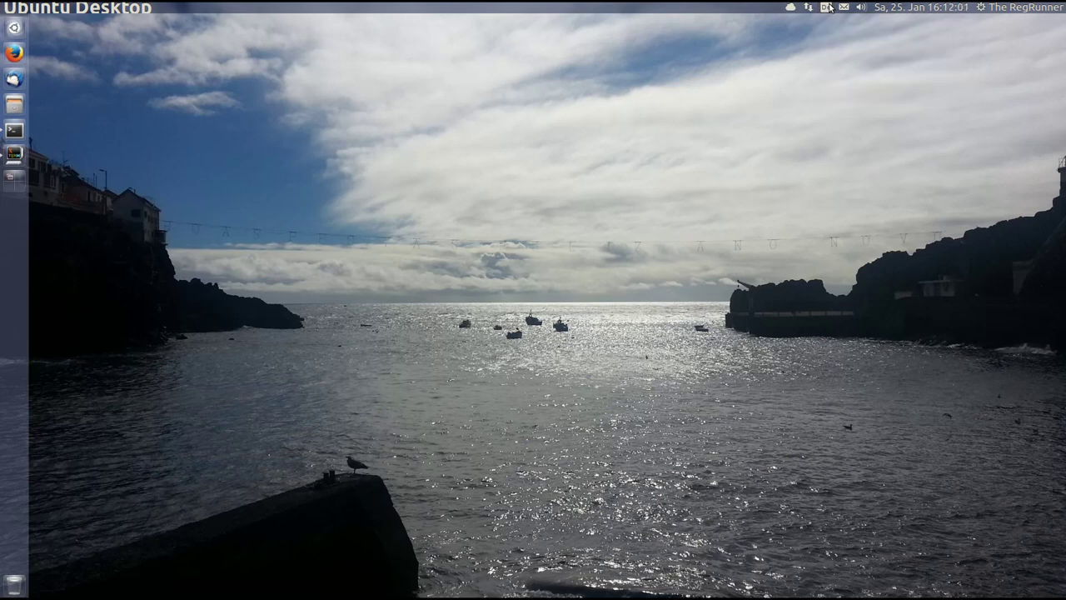
Step: Open Language Support from System Settings and place the two windows side by side
click(1022, 8)
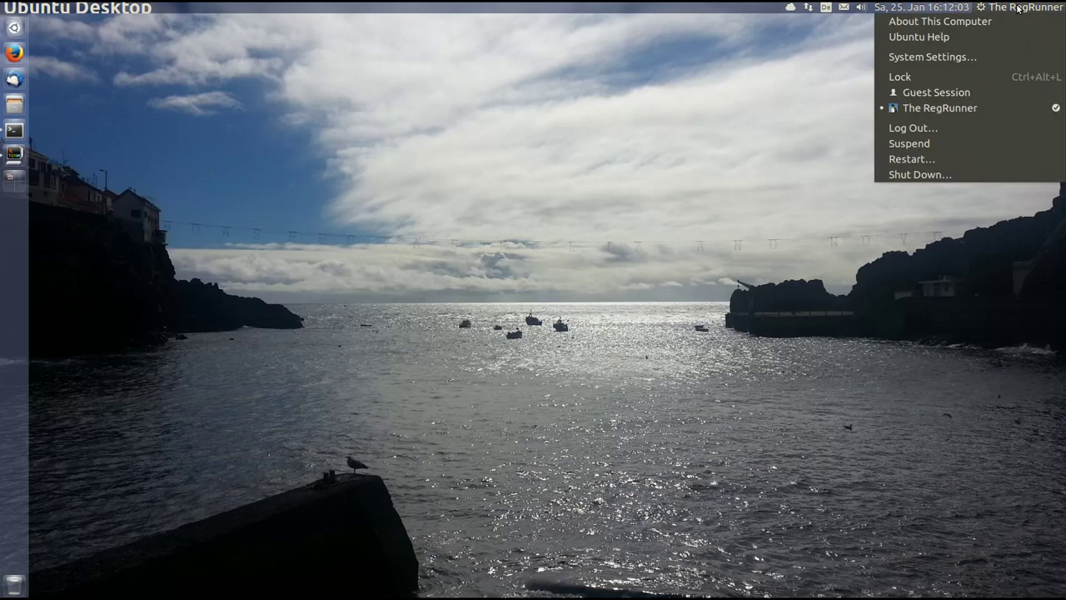
click(993, 58)
drag(587, 145, 465, 111)
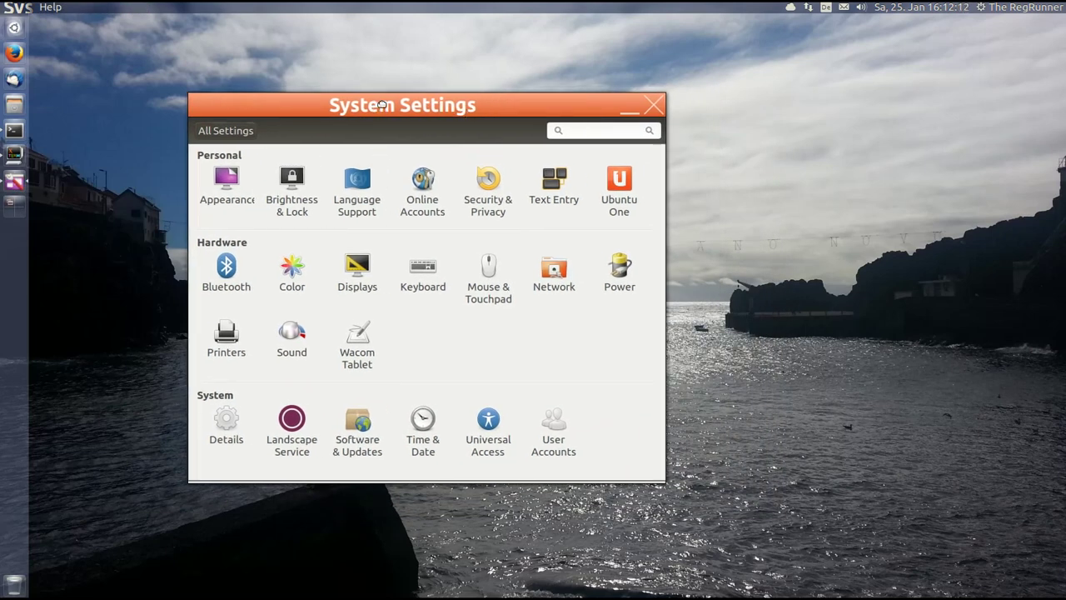
drag(379, 105, 432, 110)
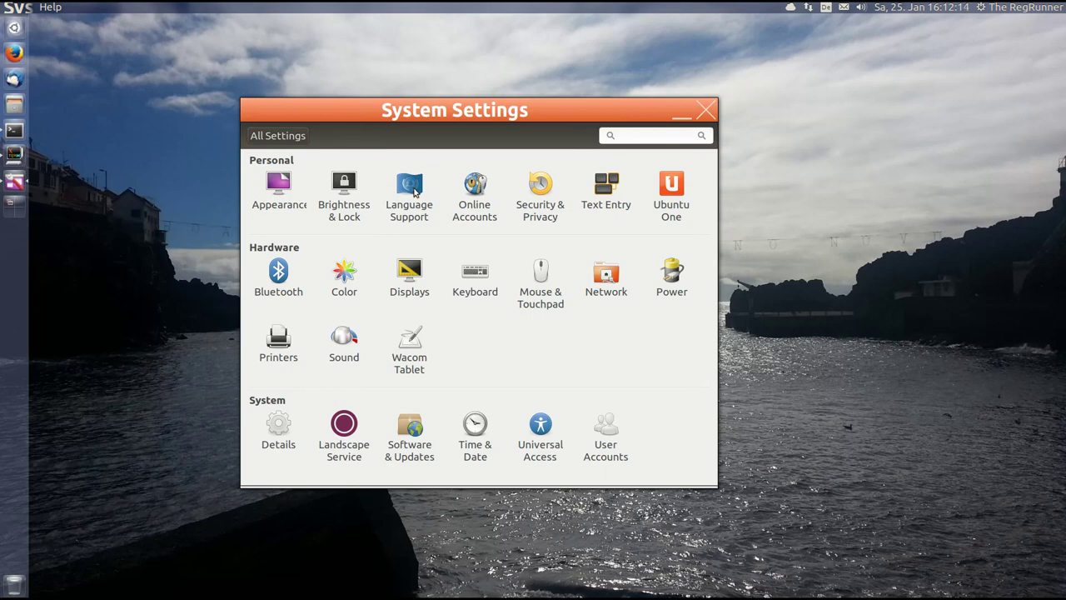
click(419, 199)
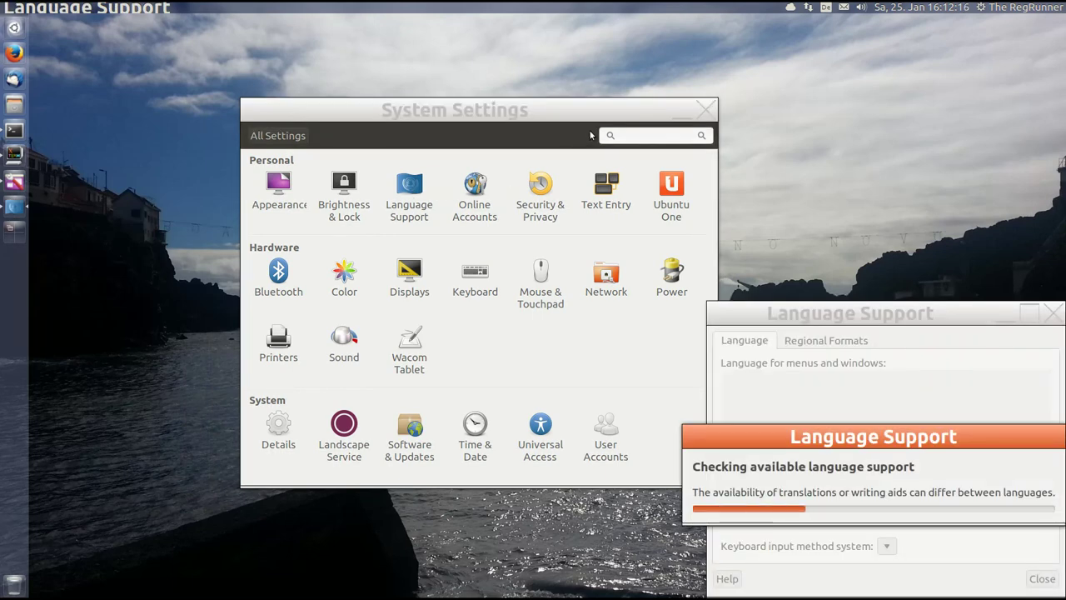
drag(605, 111, 462, 121)
drag(952, 314, 842, 130)
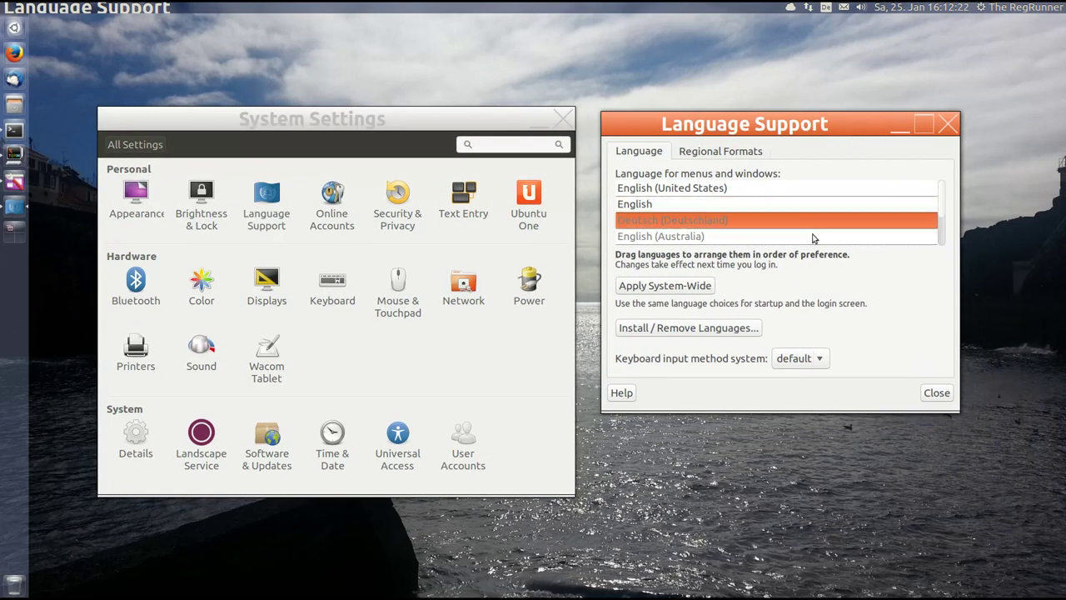
Step: Minimize the System Settings window and move the Language Support window to the middle of the desktop
click(674, 220)
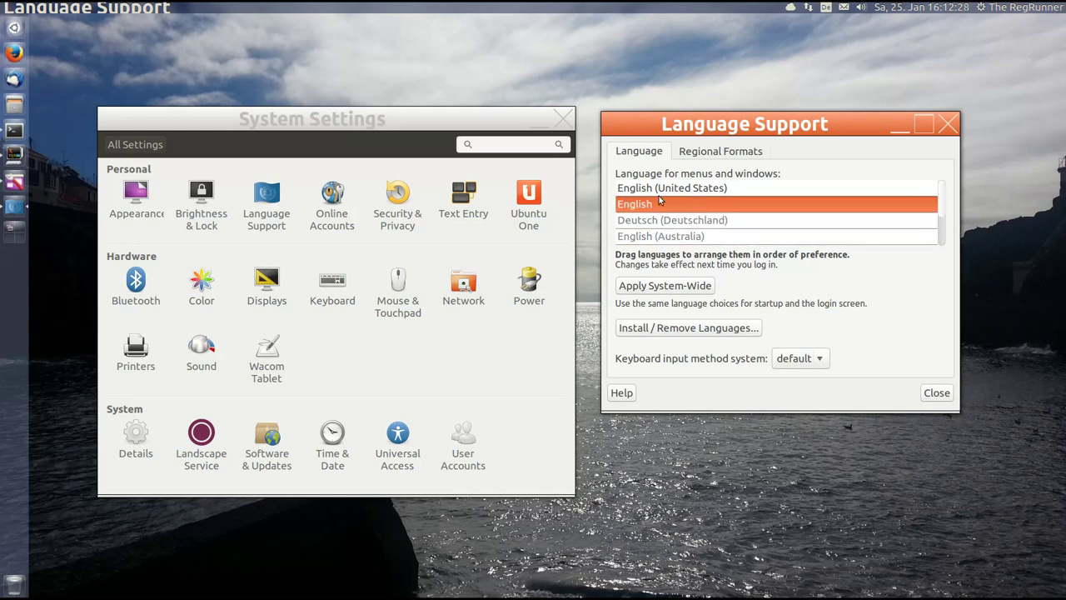
click(533, 133)
click(563, 119)
drag(760, 125, 510, 140)
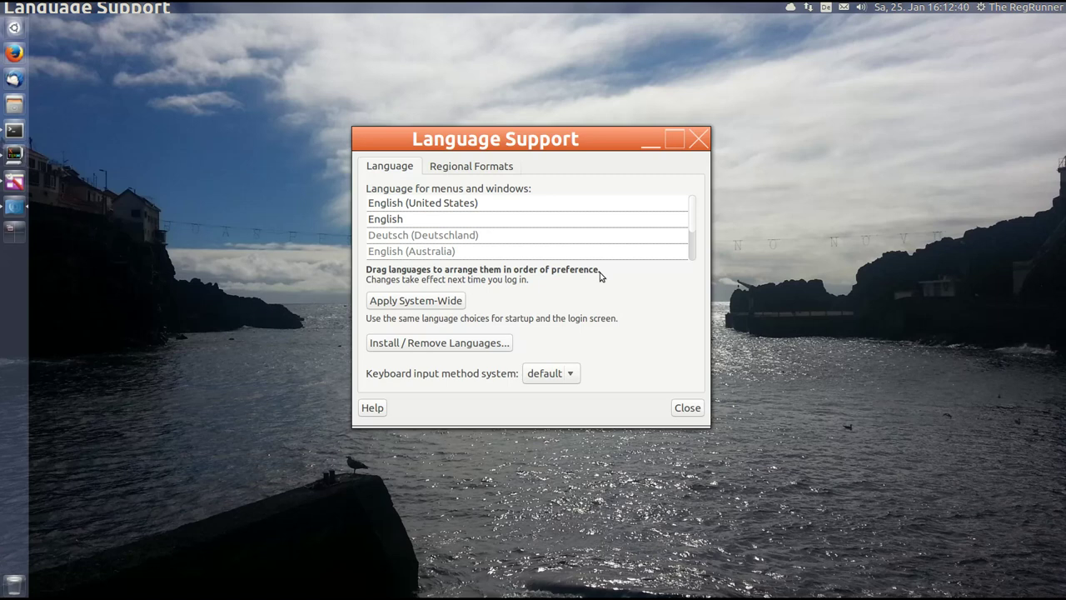
Step: Move Deutsch (Deutschland) to first place in the preference order of languages for menus and windows
click(469, 250)
click(457, 236)
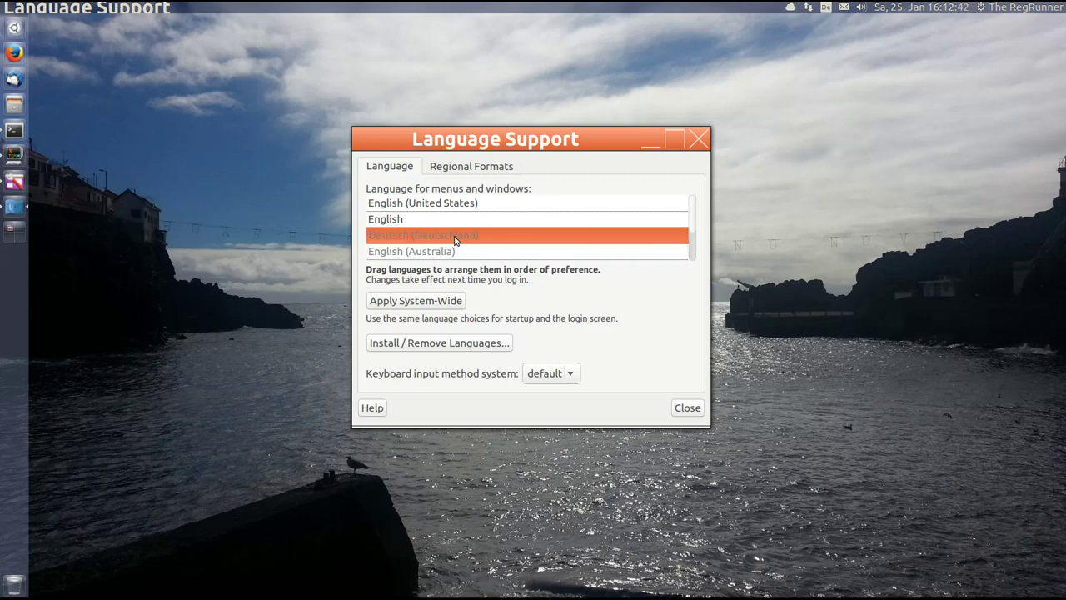
drag(455, 240, 494, 197)
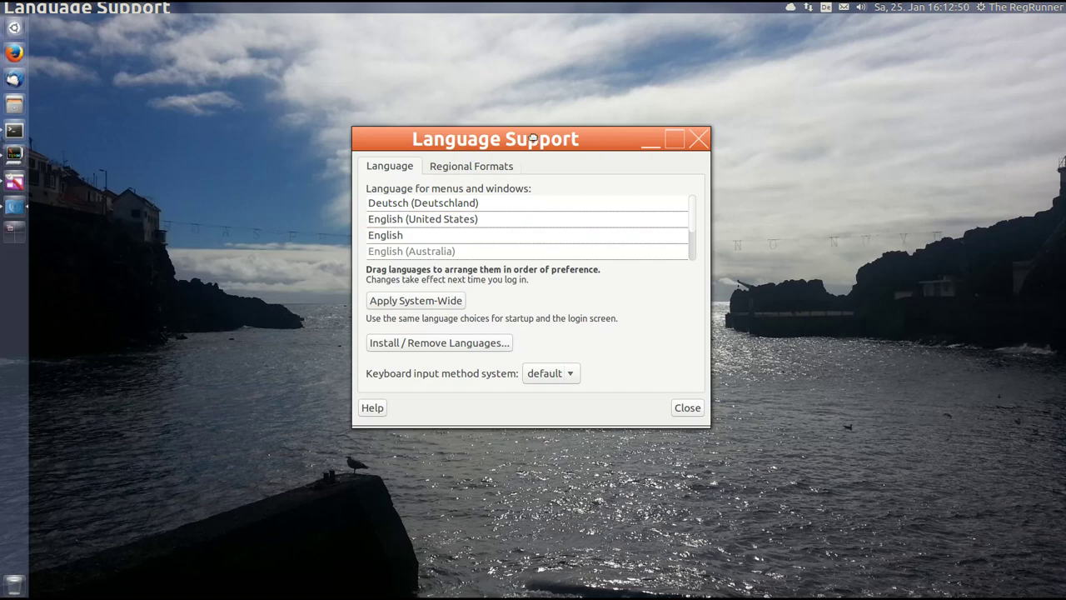
Step: Apply the language order system-wide and authenticate with the account password
click(473, 207)
click(435, 306)
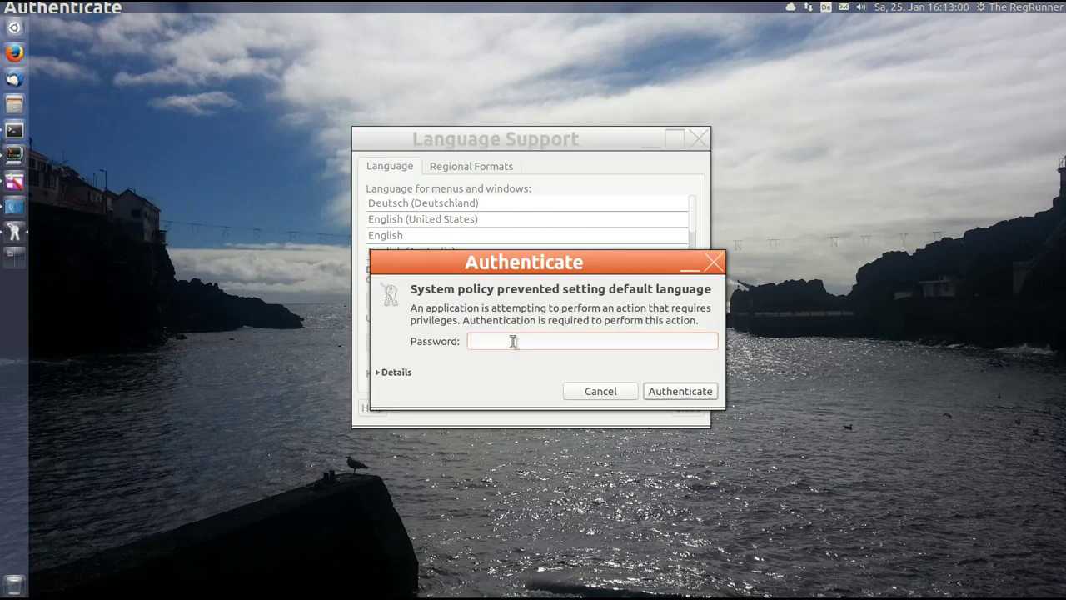
text(•)
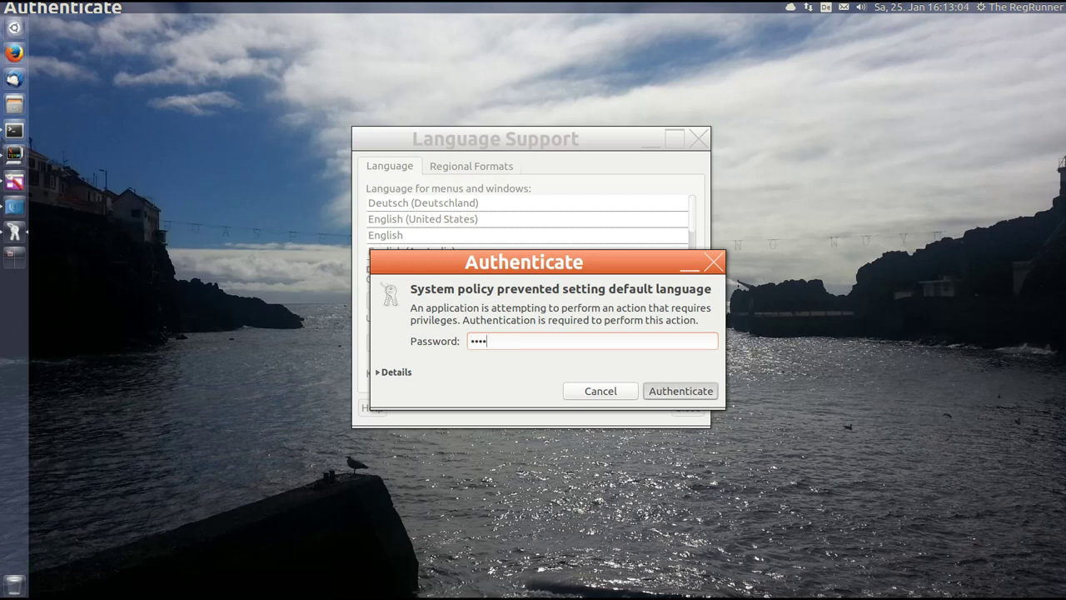
text(•••)
key(Return)
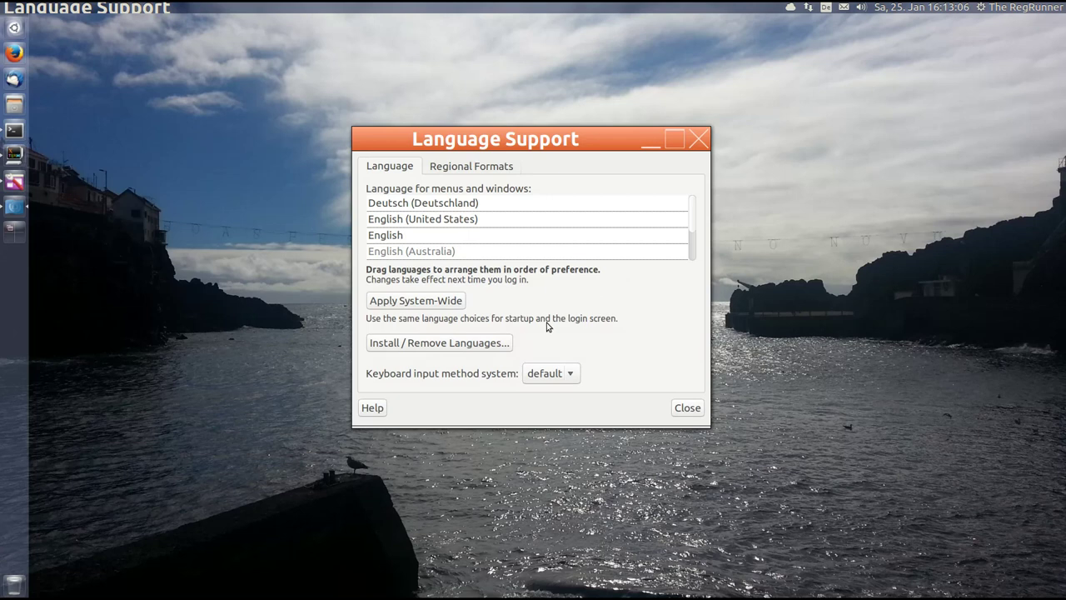
Step: Look up German in the list of installable languages, close that list, and select Deutsch (Deutschland) among the menu languages
drag(590, 147, 483, 139)
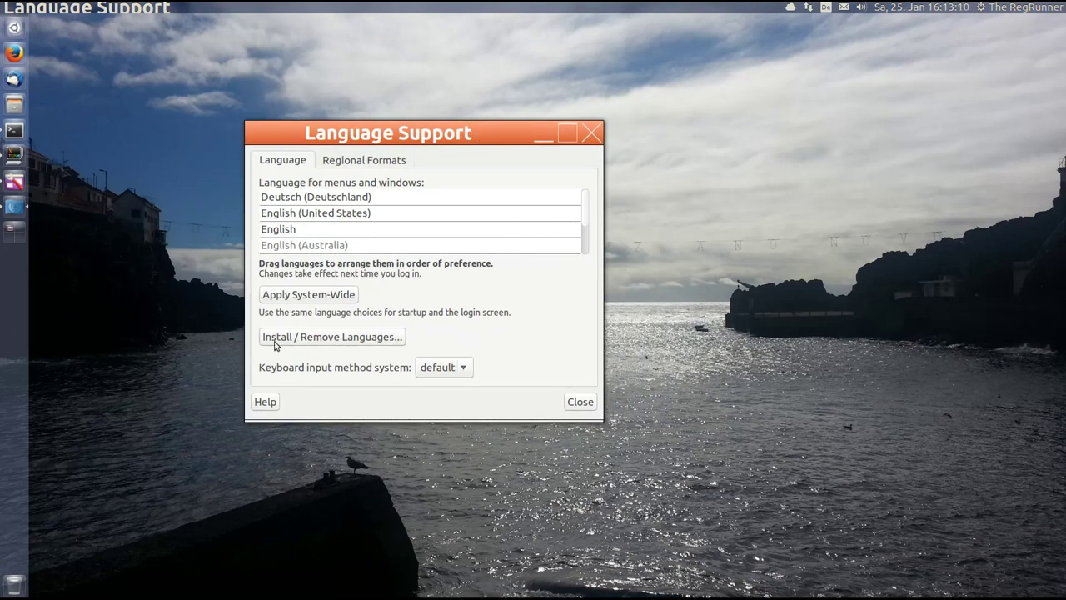
click(356, 340)
drag(895, 333, 758, 87)
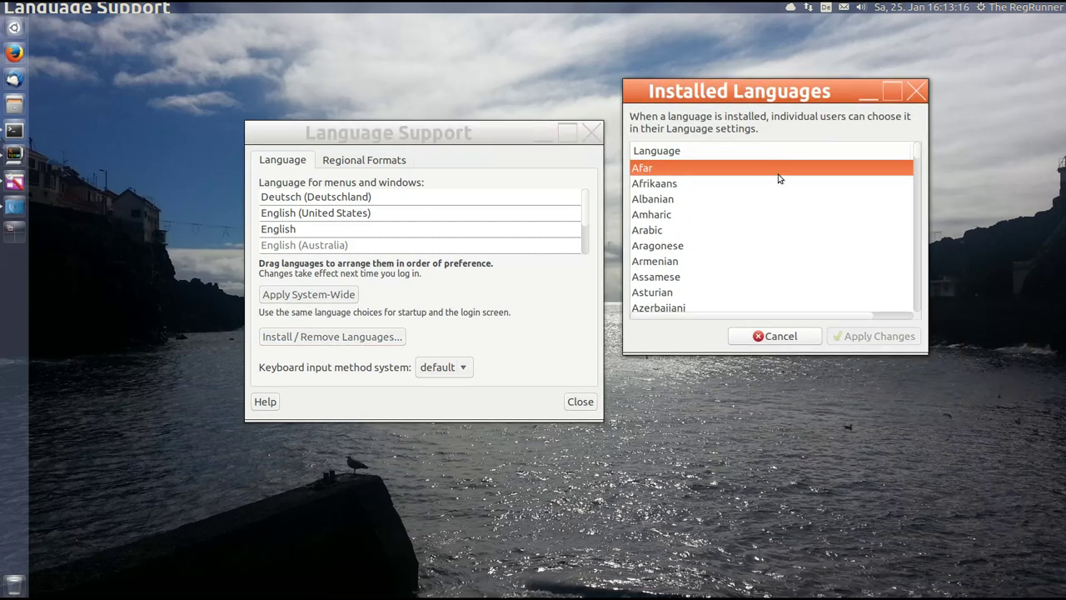
scroll(722, 207, down, 1)
scroll(723, 207, down, 3)
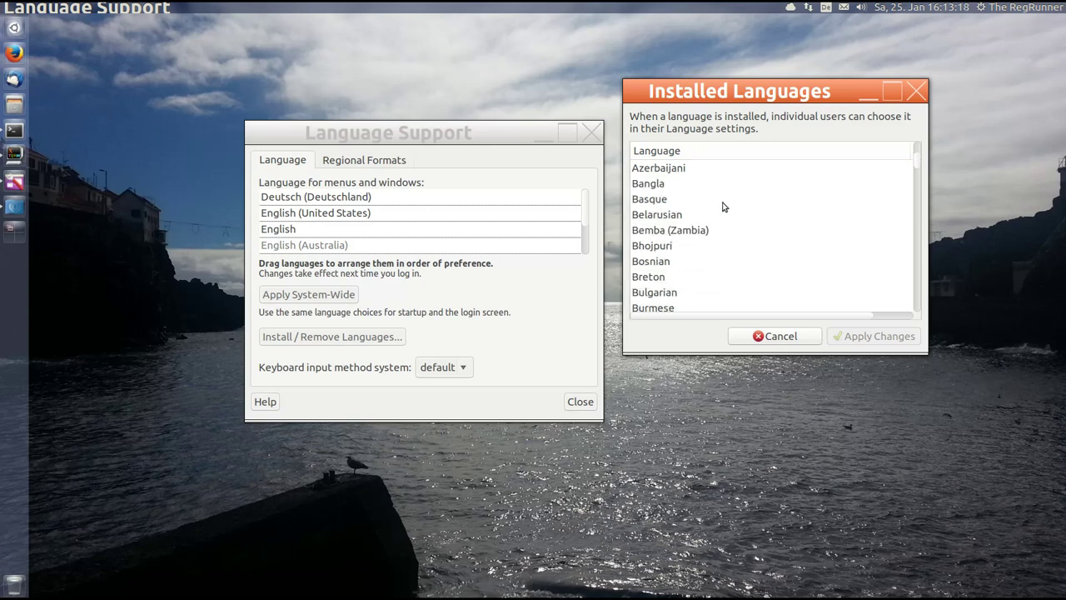
scroll(723, 207, down, 5)
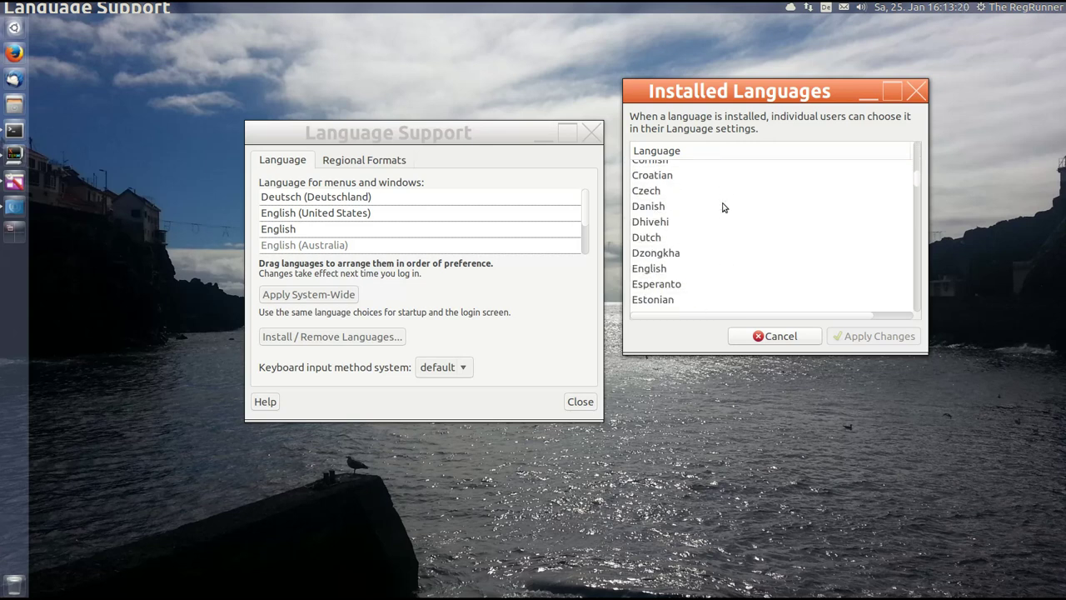
scroll(723, 207, down, 2)
scroll(723, 208, down, 2)
click(652, 253)
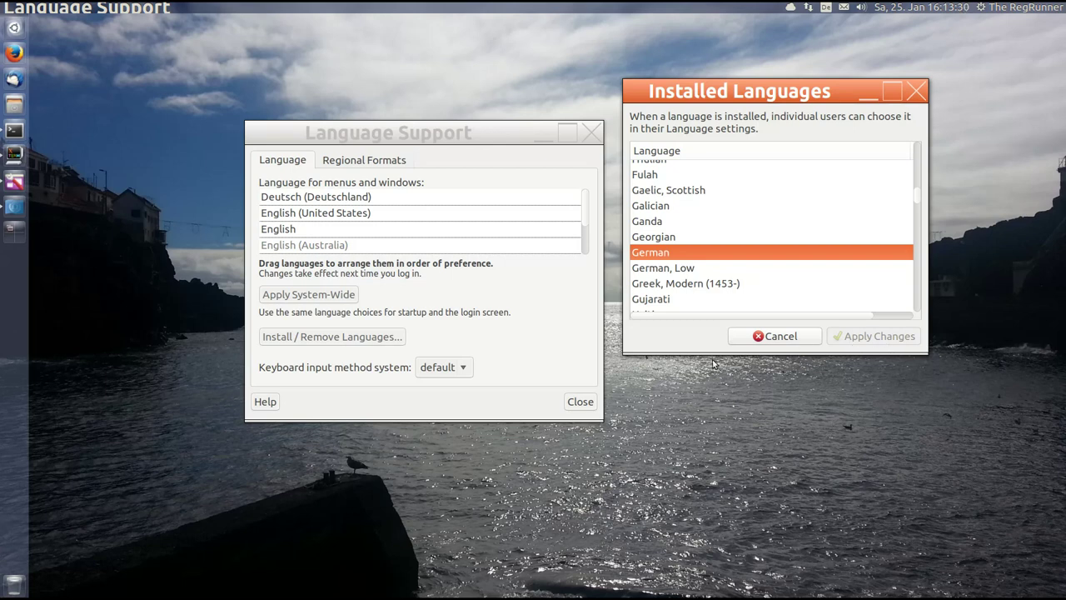
click(916, 91)
click(352, 211)
drag(351, 211, 439, 197)
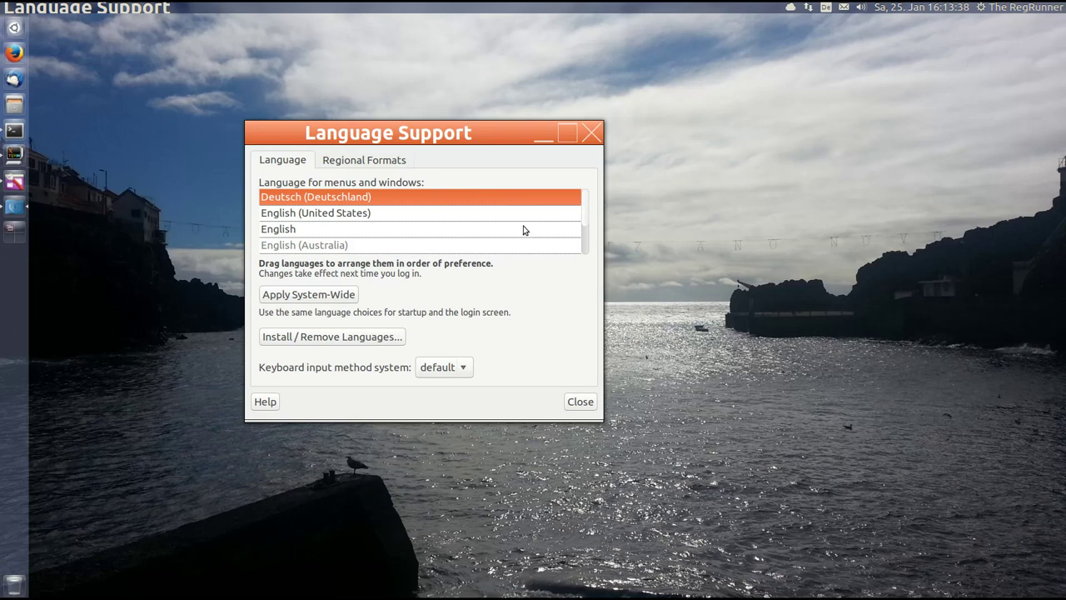
Step: Review the regional formats, keep Deutsch (Deutschland) as the choice, and close Language Support
drag(438, 140, 530, 148)
click(439, 175)
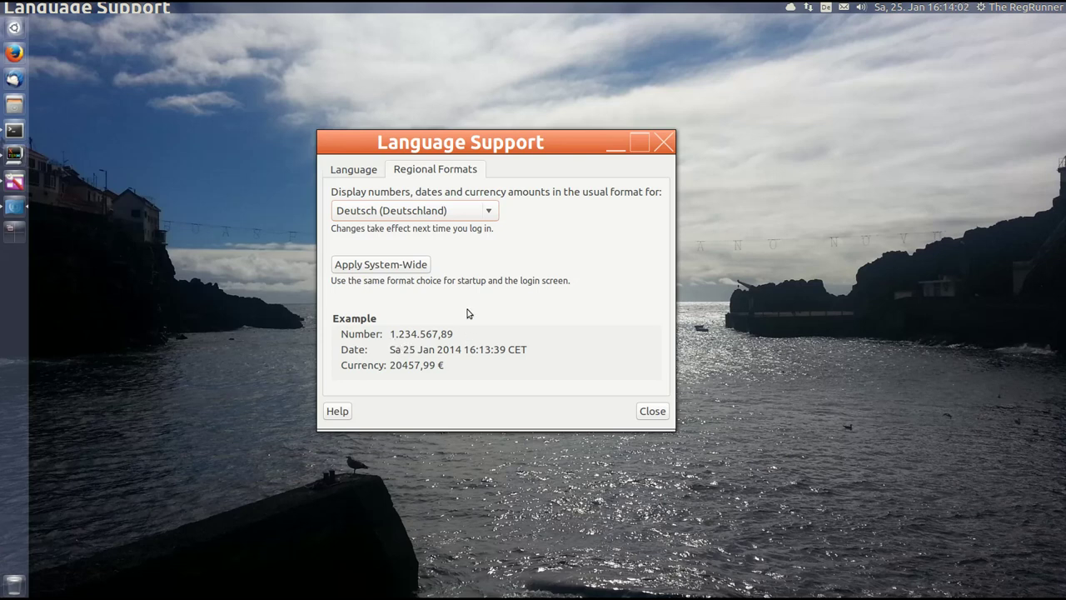
click(490, 214)
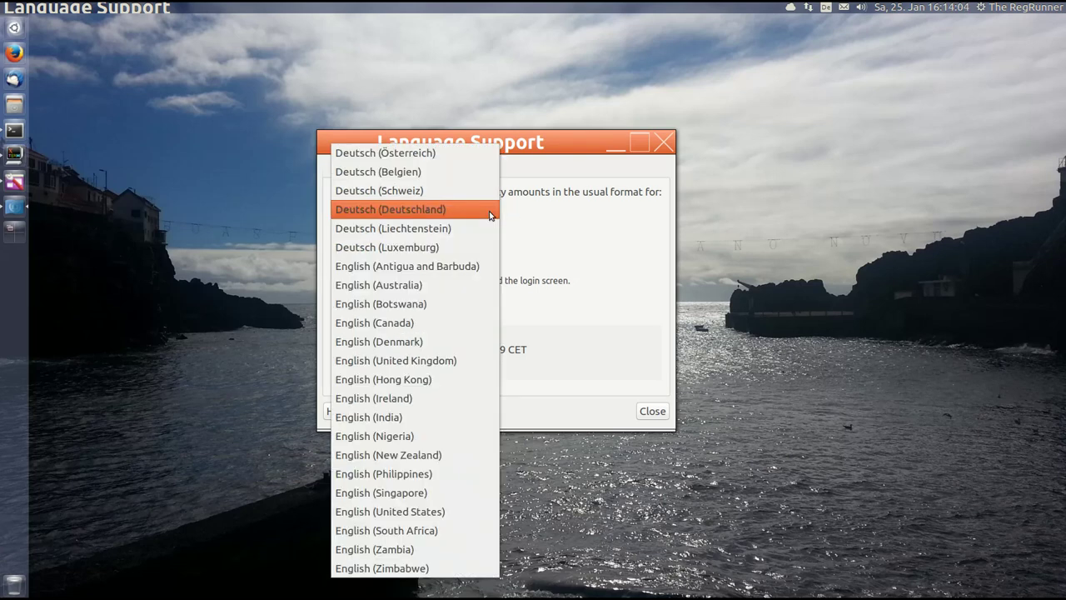
click(489, 214)
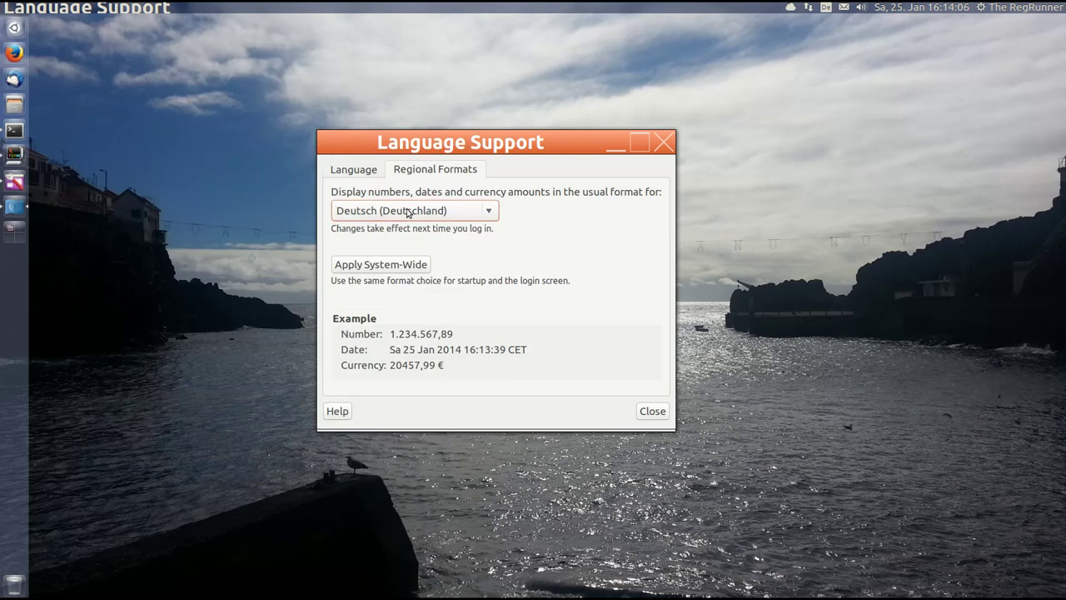
click(363, 172)
mouse_move(437, 206)
mouse_down()
mouse_move(583, 244)
mouse_move(630, 195)
mouse_move(437, 209)
mouse_up()
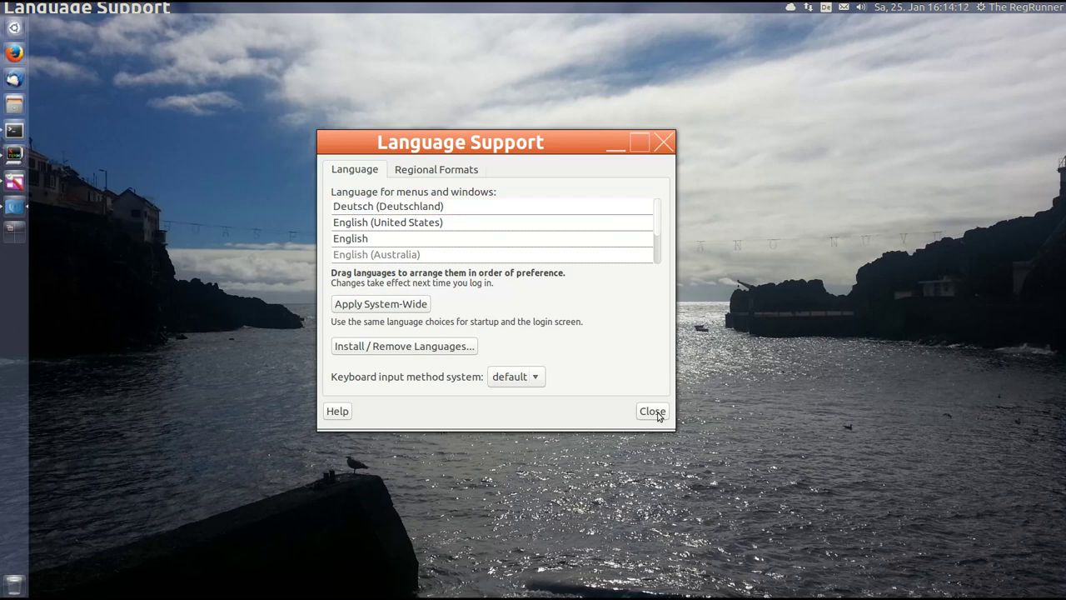
click(657, 414)
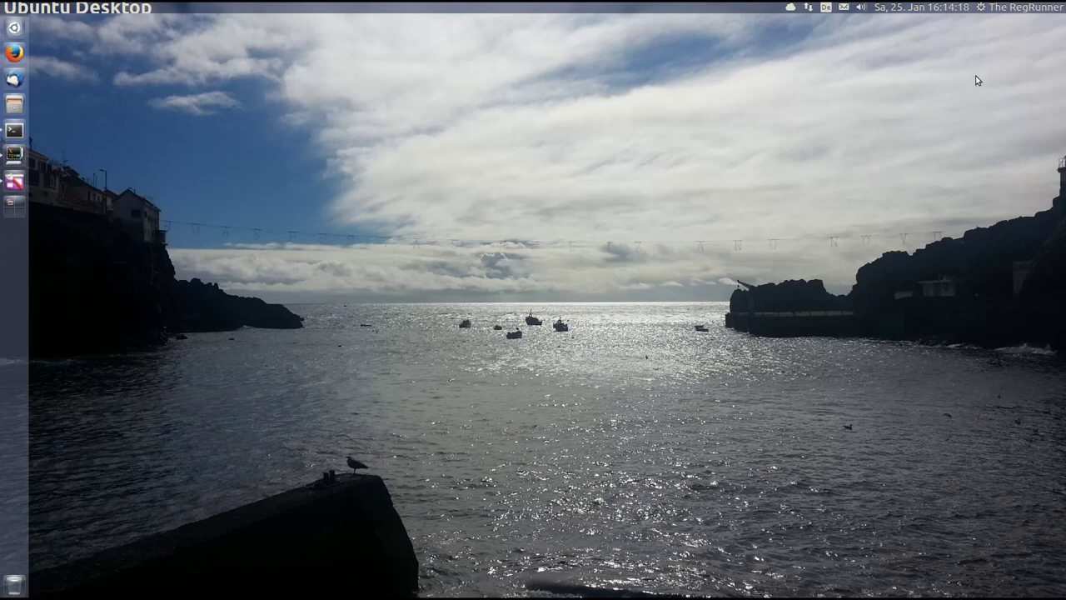
Step: Open the keyboard layout settings from System Settings and disable showing the current input source in the menu bar
click(1024, 8)
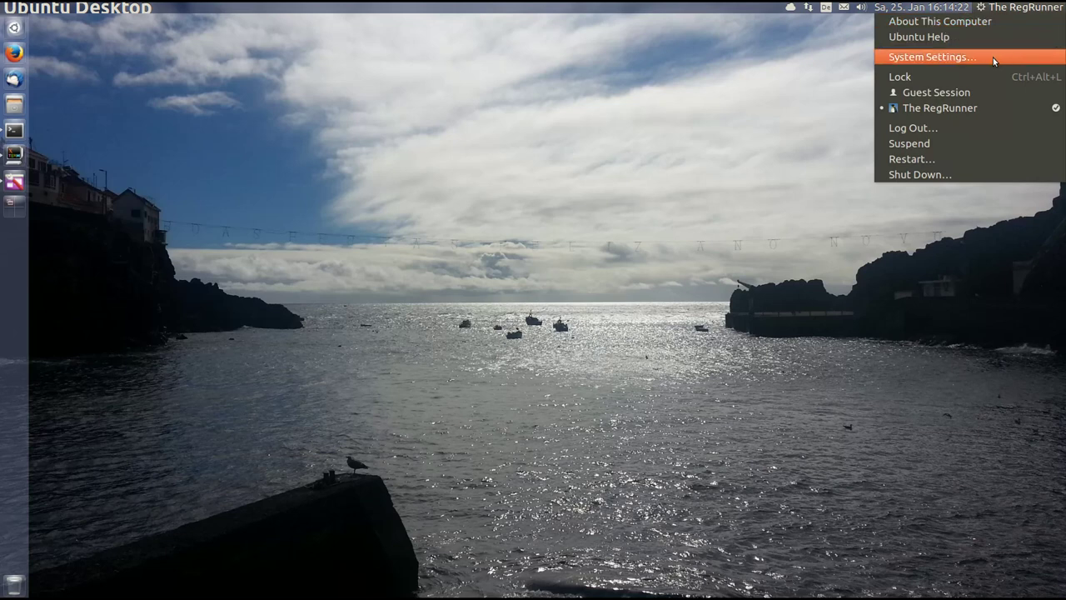
click(964, 57)
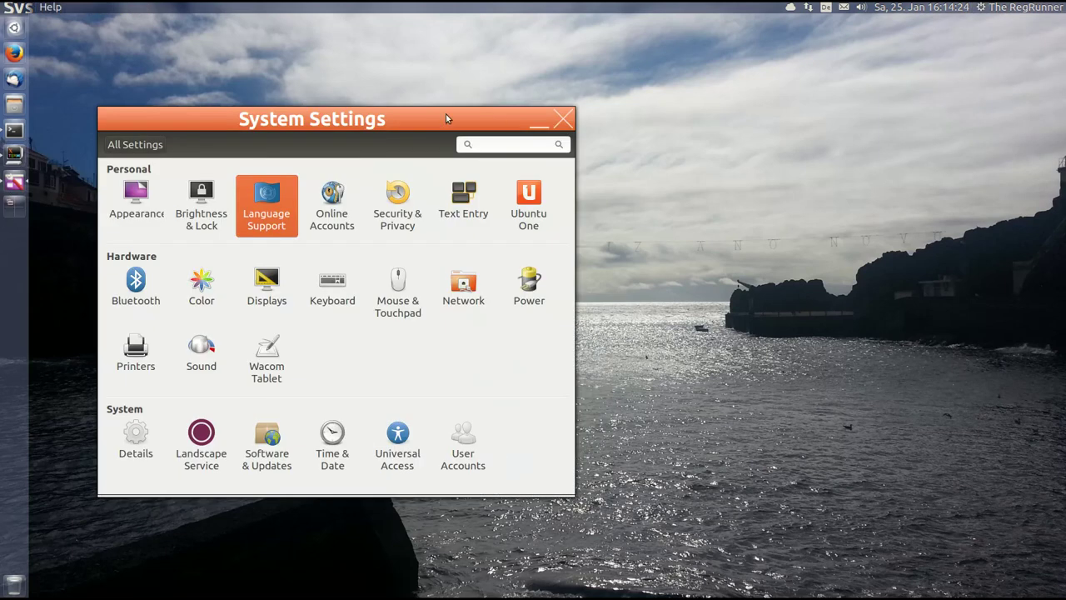
drag(369, 119, 567, 109)
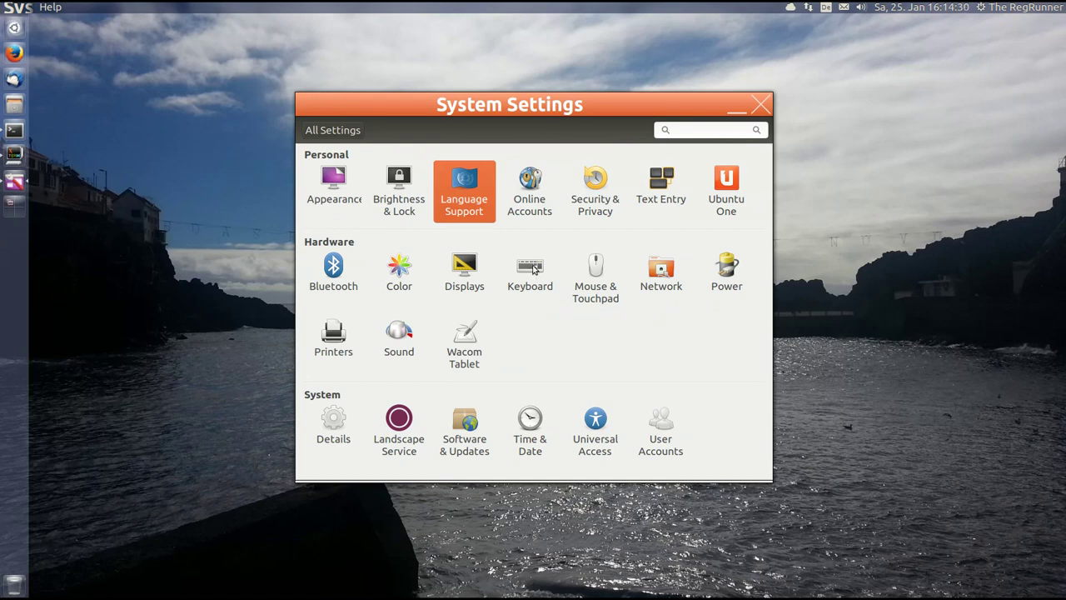
click(534, 268)
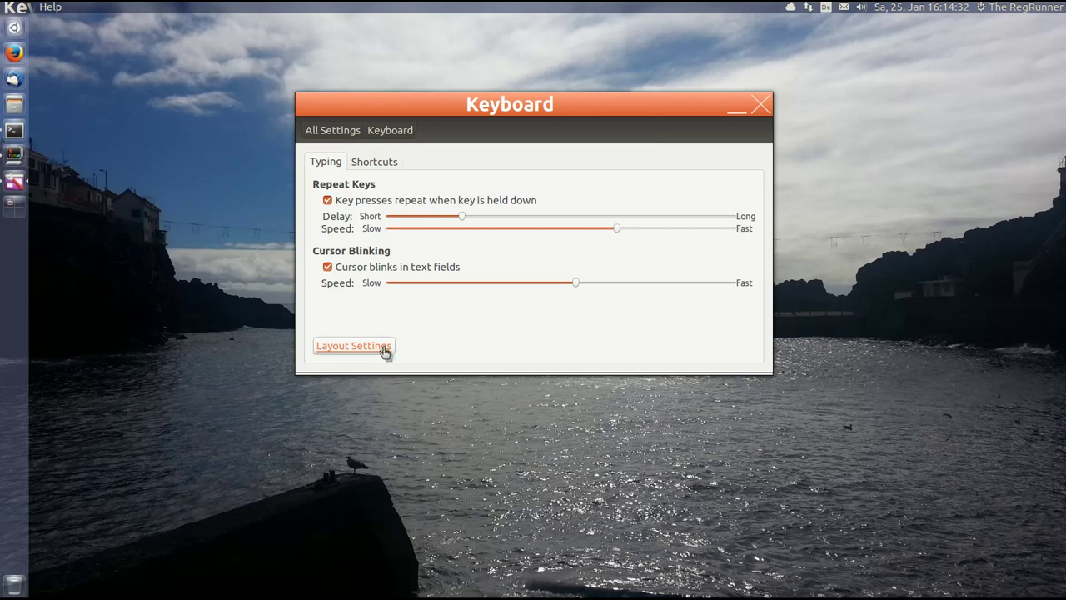
click(364, 348)
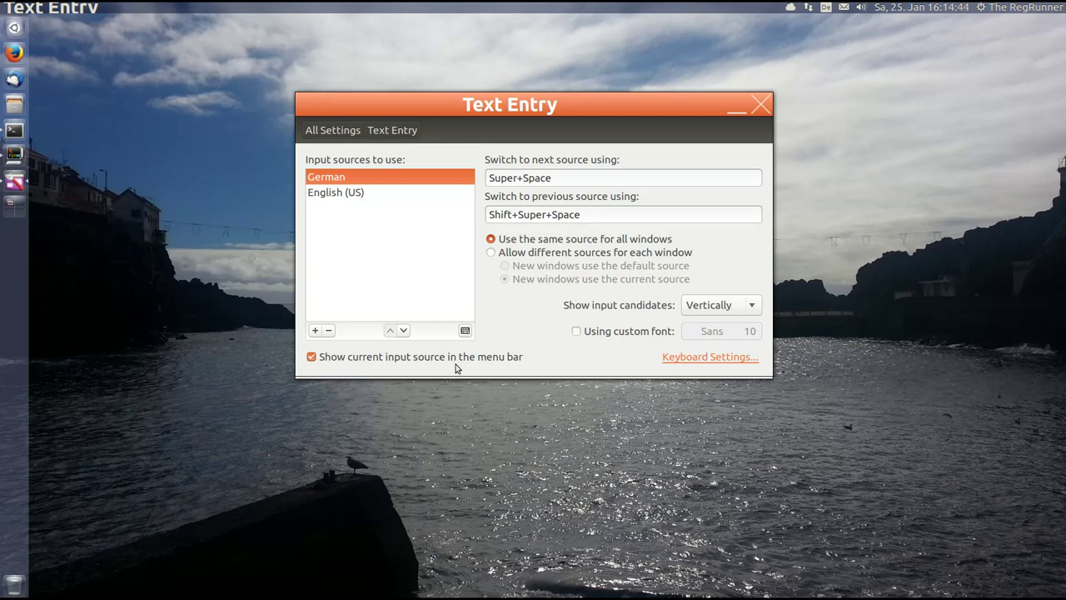
click(311, 357)
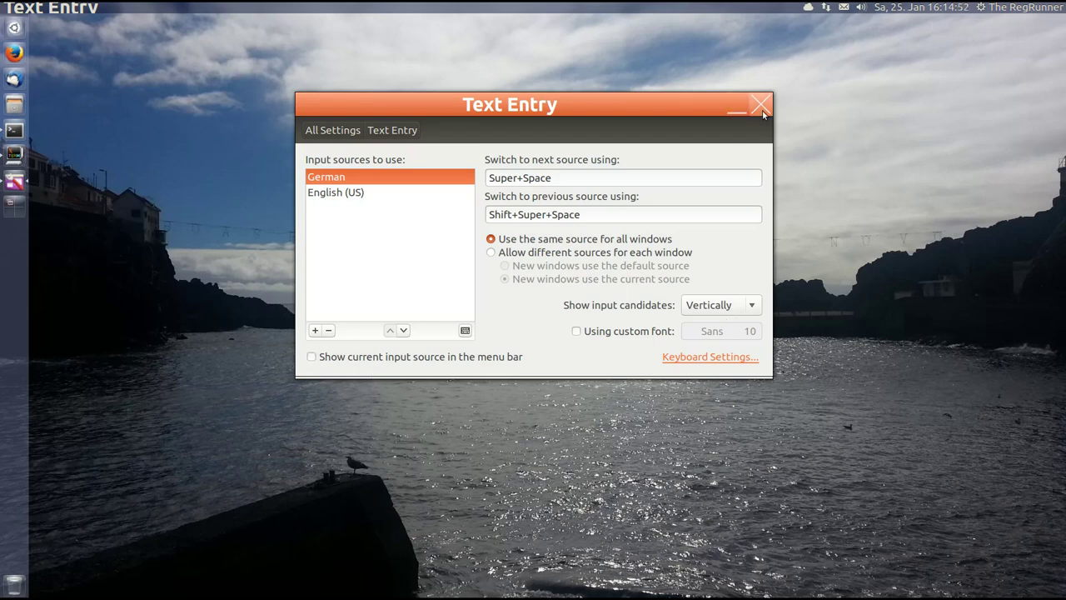
Step: View the German keyboard layout chart, close it, and move the Text Entry window slightly lower
click(464, 331)
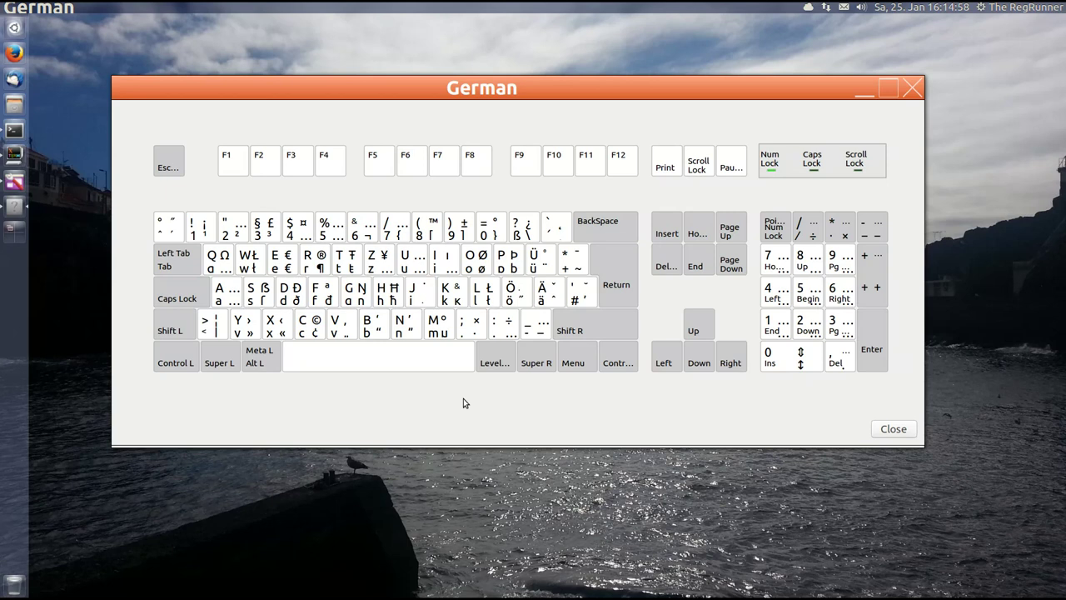
click(892, 429)
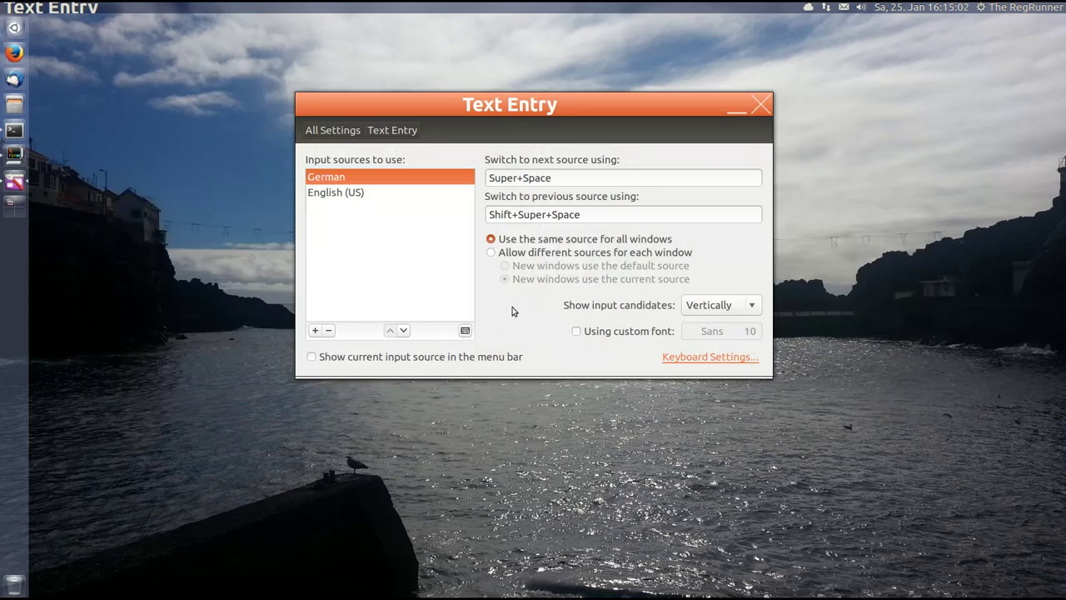
drag(532, 110, 528, 138)
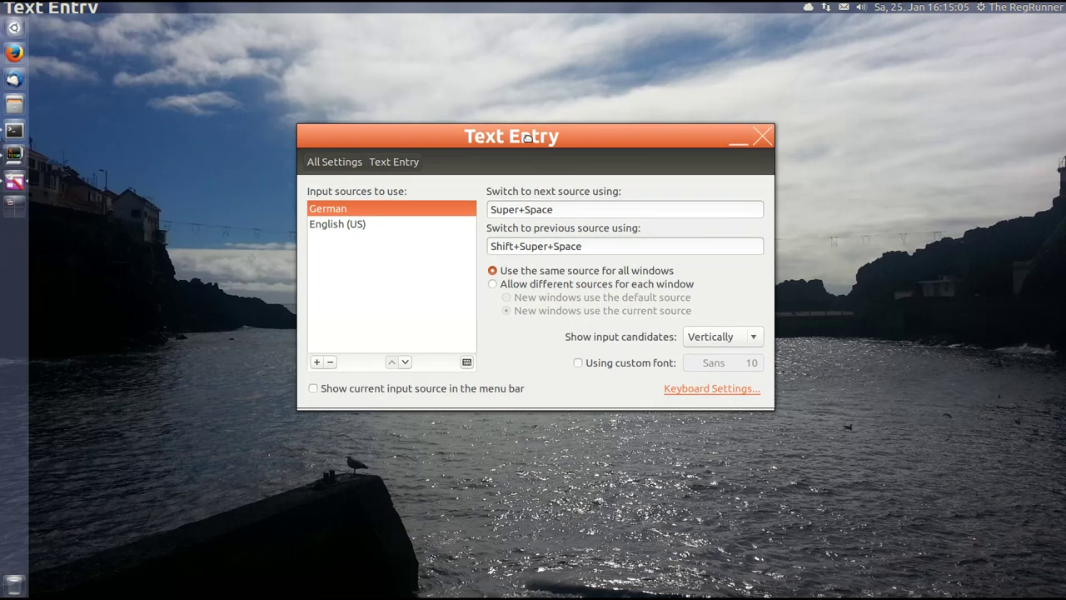
Step: View the English (US) keyboard layout chart from the input sources and close it
click(358, 230)
click(467, 364)
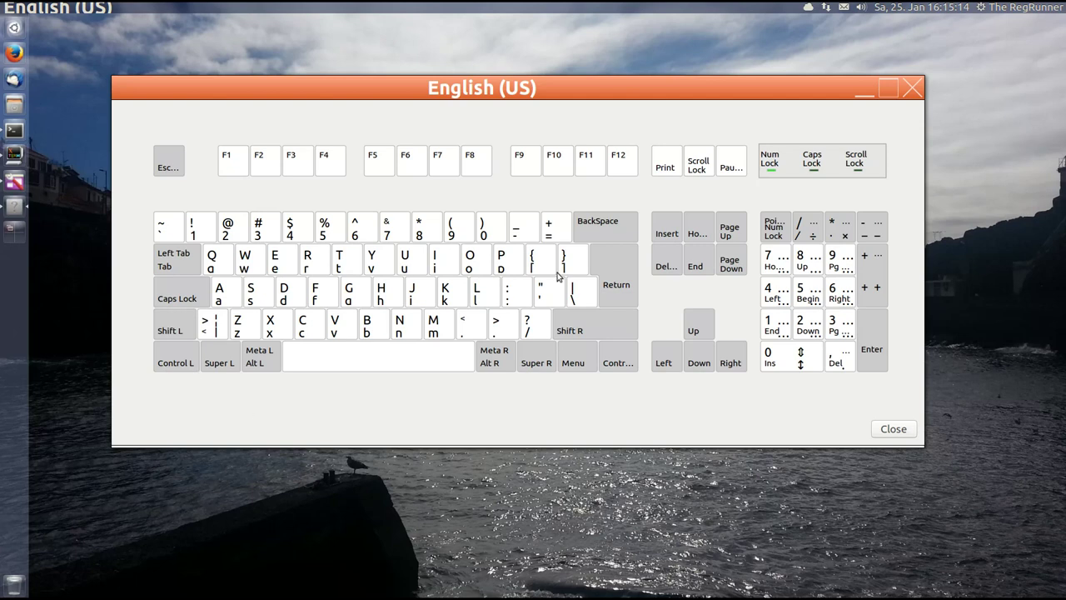
click(894, 429)
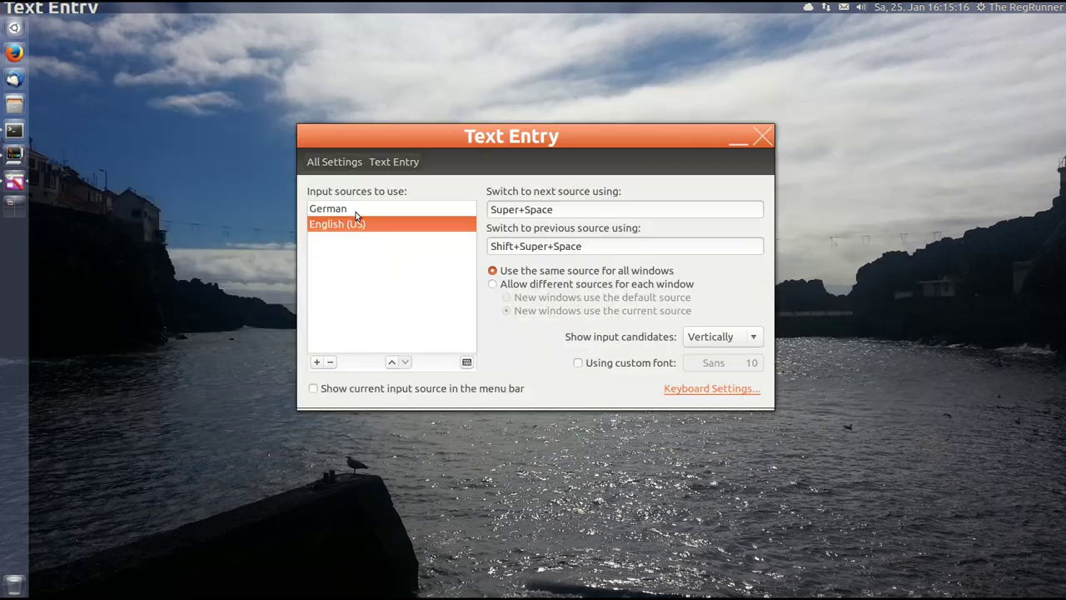
Step: Move the Text Entry window aside, open the German keyboard layout chart, and move the chart clear of it
drag(458, 143, 217, 69)
click(110, 134)
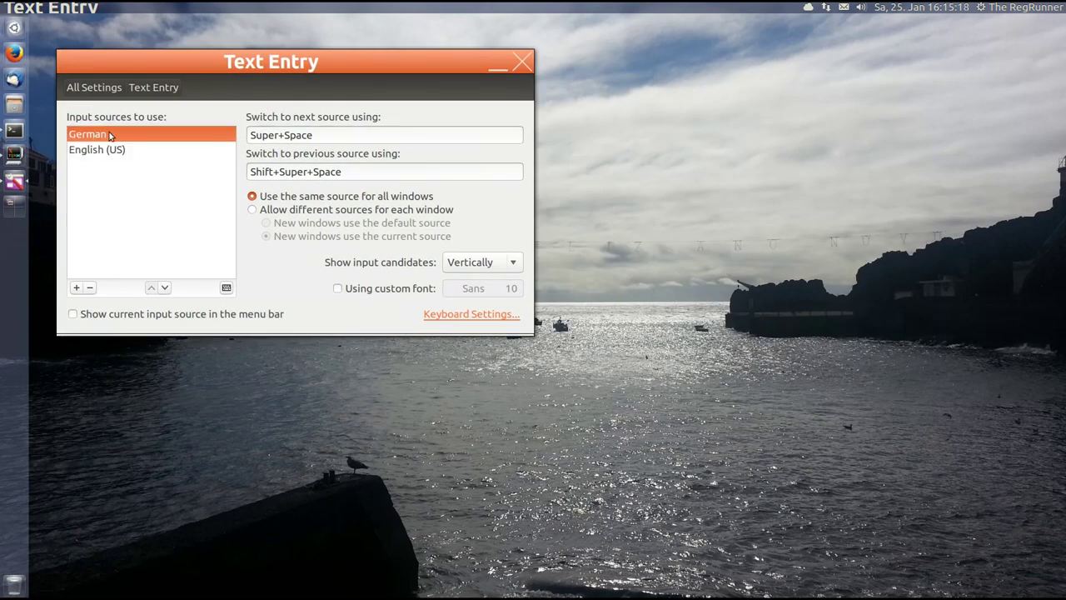
click(225, 287)
drag(566, 85, 712, 26)
click(246, 64)
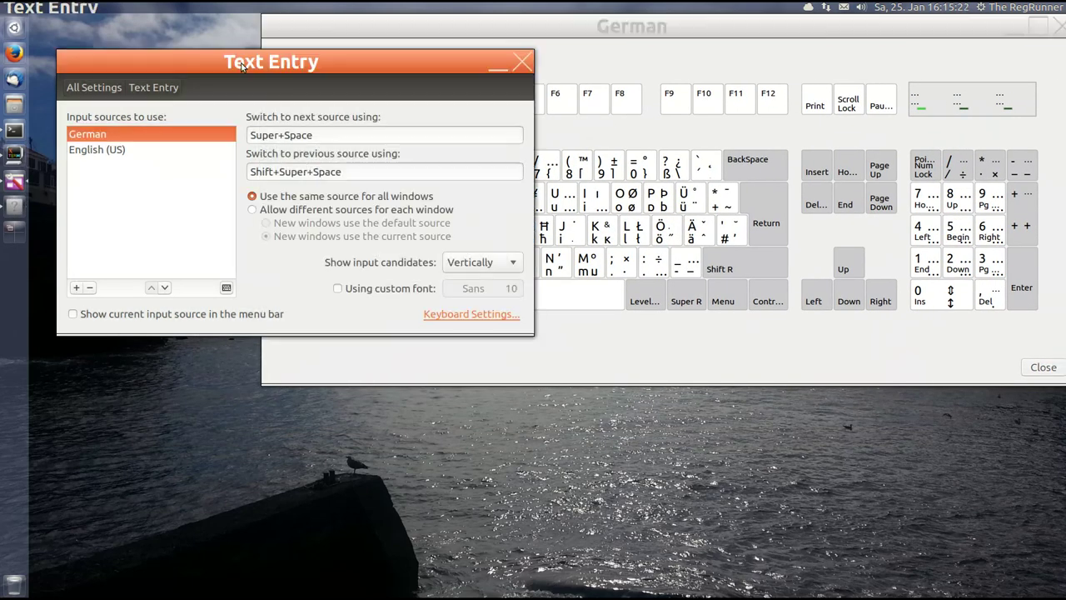
Step: Open the English (US) layout chart, place it below the German chart, and minimize Text Entry to compare both layouts
click(94, 155)
click(227, 288)
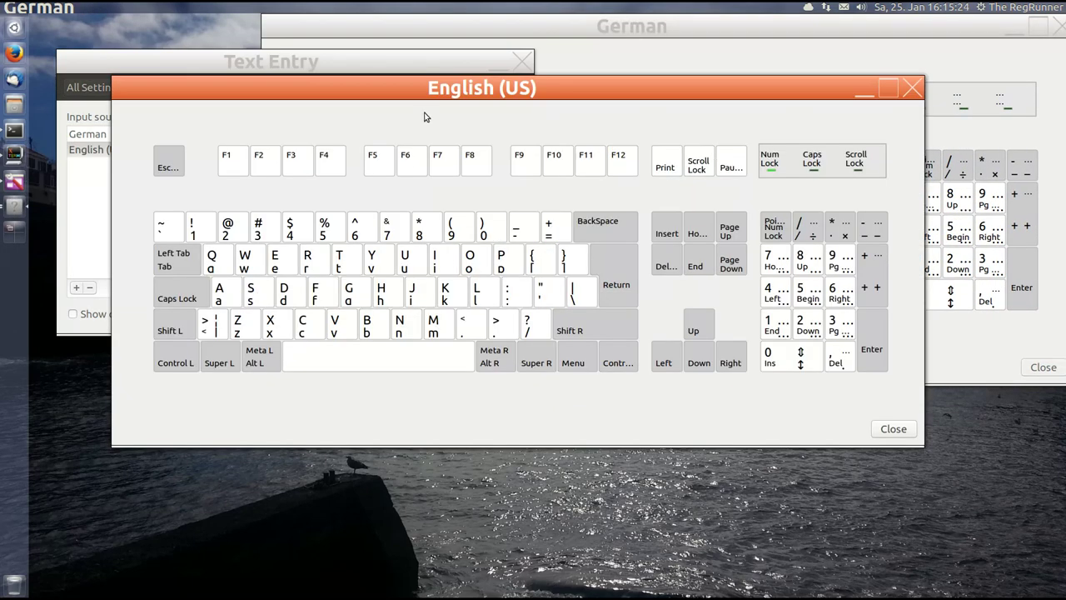
drag(416, 91, 572, 329)
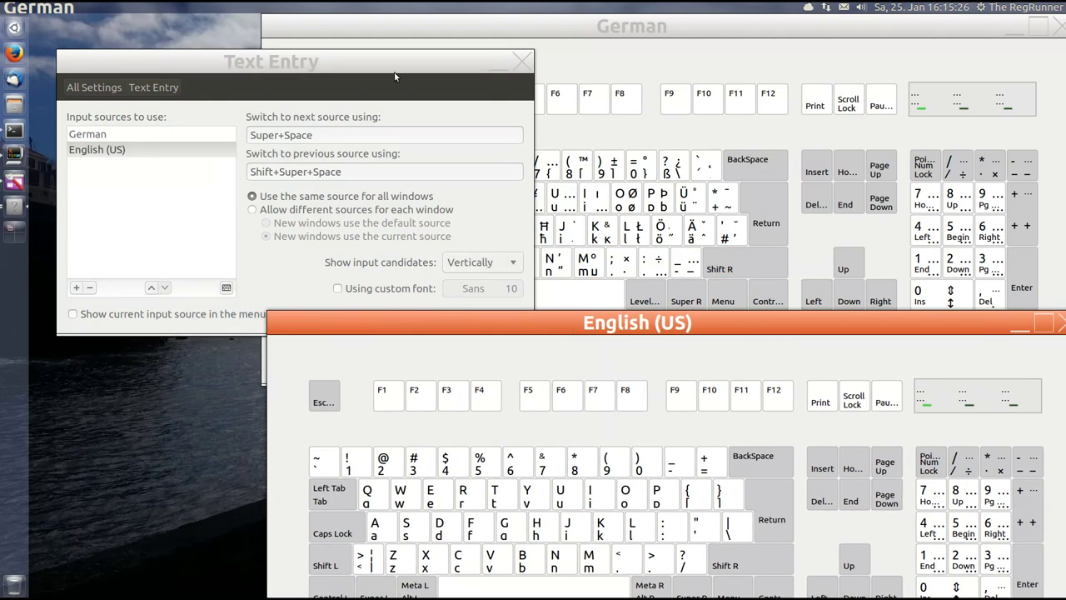
click(419, 65)
click(499, 62)
mouse_move(488, 318)
mouse_down()
mouse_move(491, 336)
mouse_move(483, 312)
mouse_up()
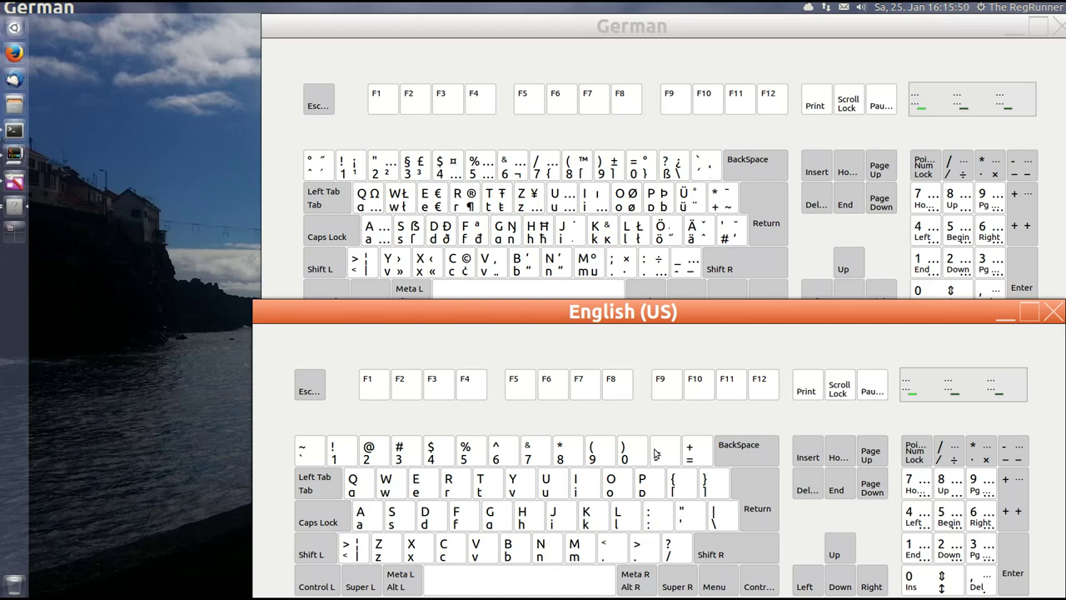
Step: Move the English (US) chart off the German one and close both keyboard layout charts
drag(663, 307, 506, 163)
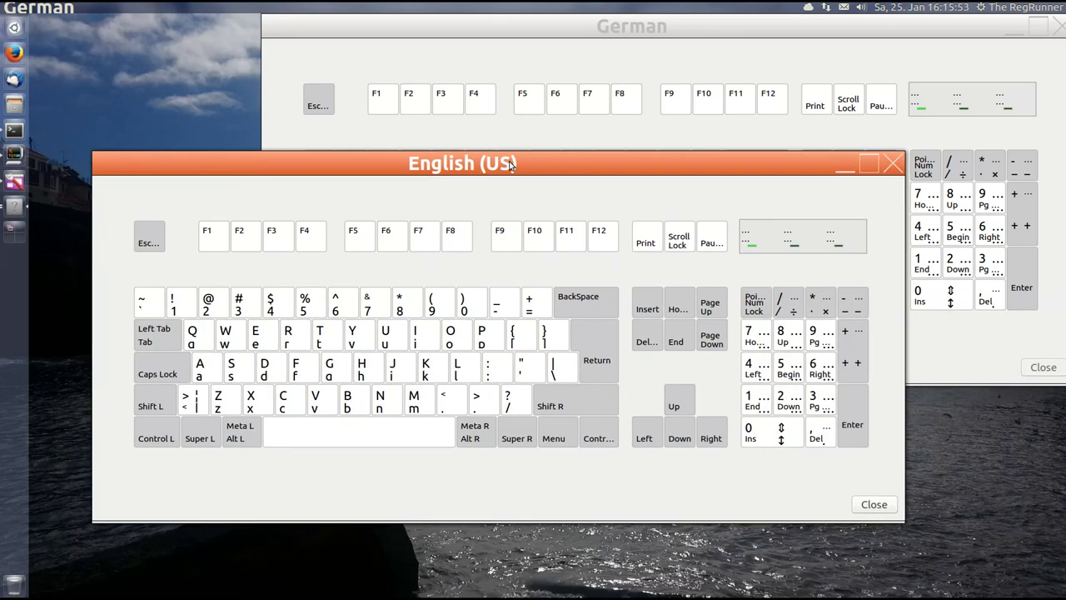
click(896, 166)
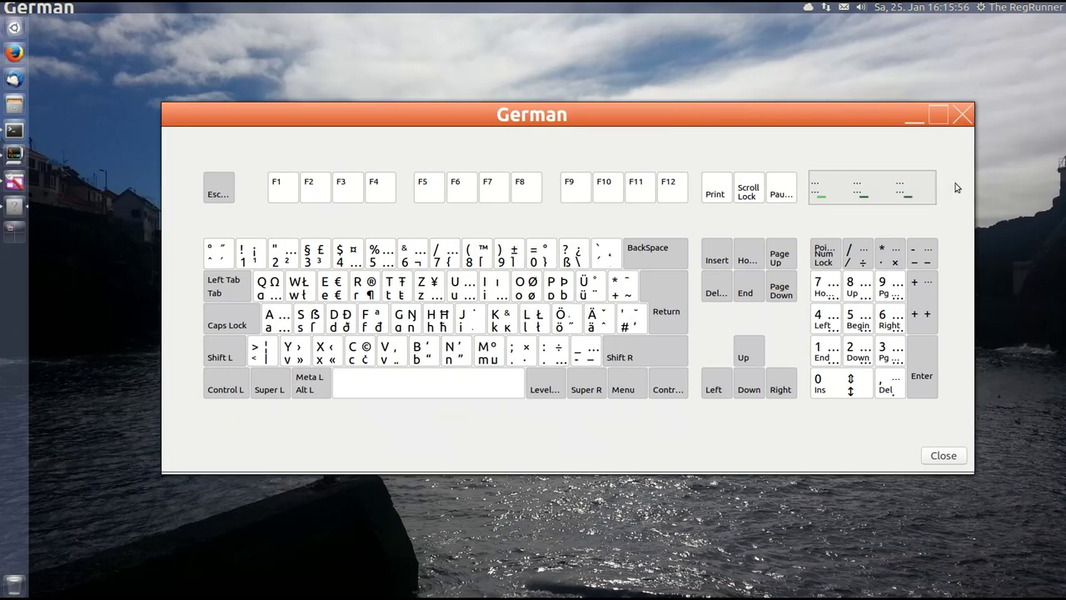
click(963, 115)
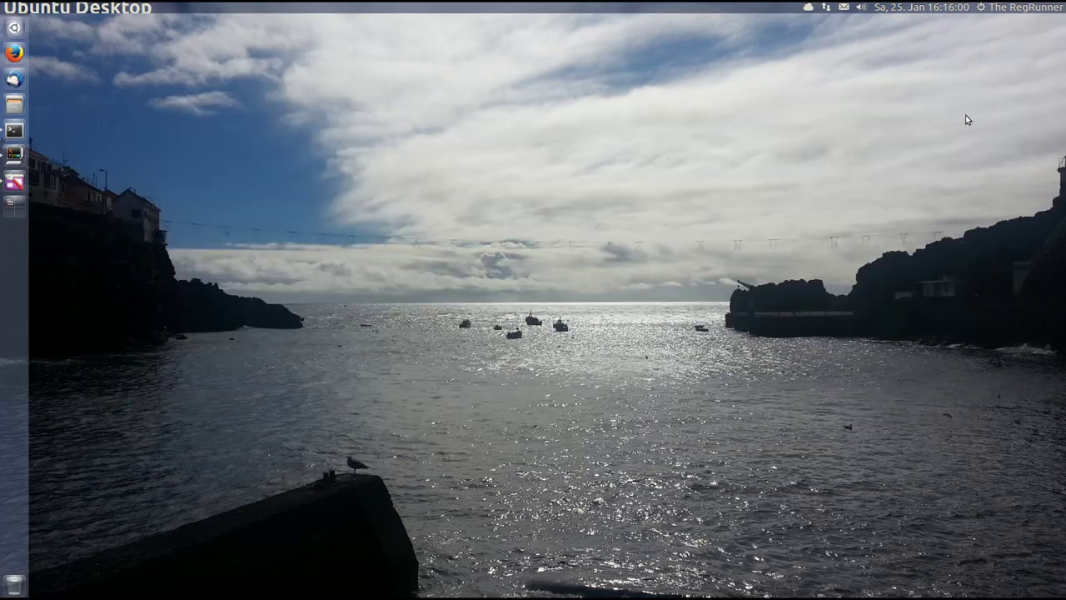
Step: Look at the Restart option among the session commands and dismiss the list without restarting
click(1003, 7)
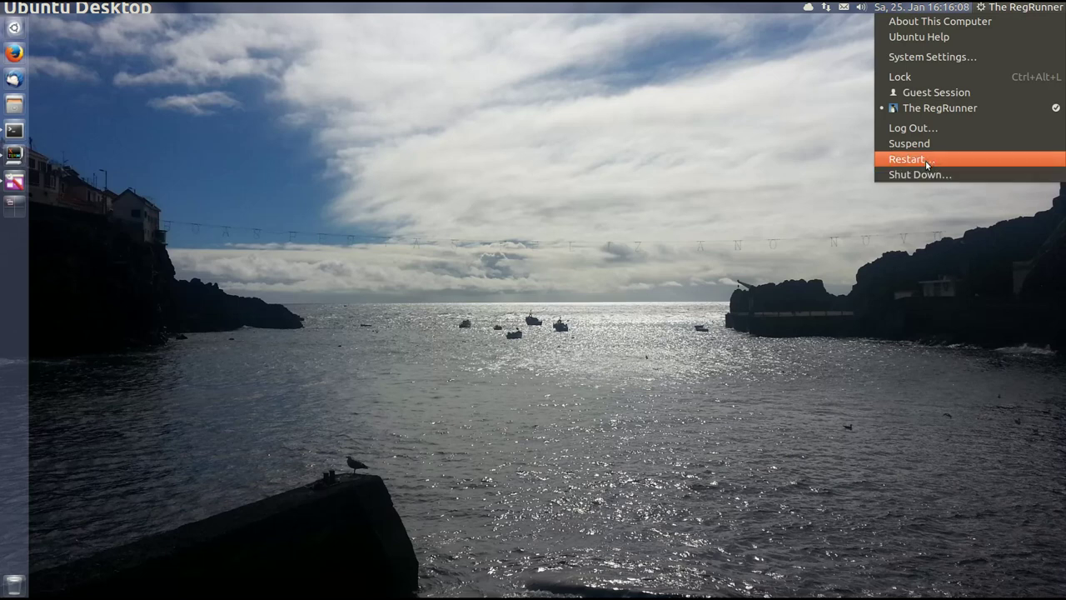
click(680, 195)
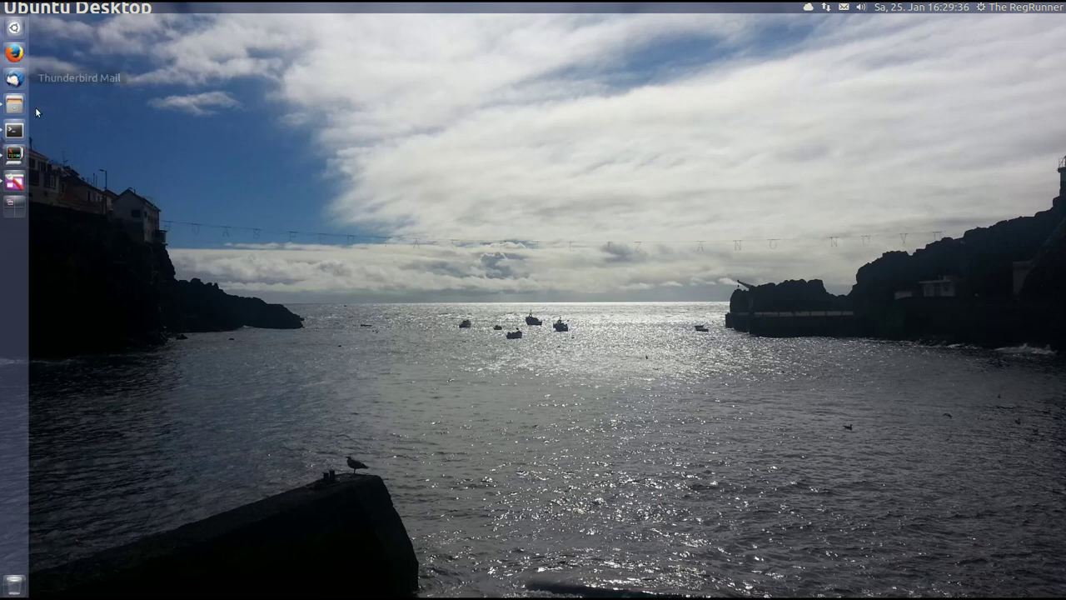
Step: Open the Terminal, clear its output with the clear command, and move its window slightly higher
click(17, 131)
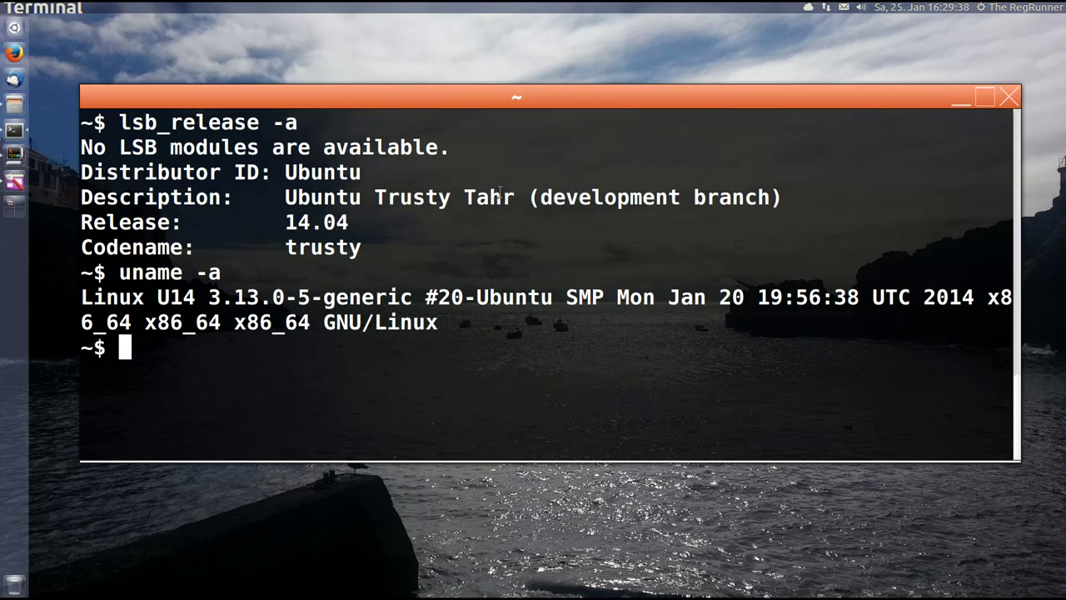
text(clear)
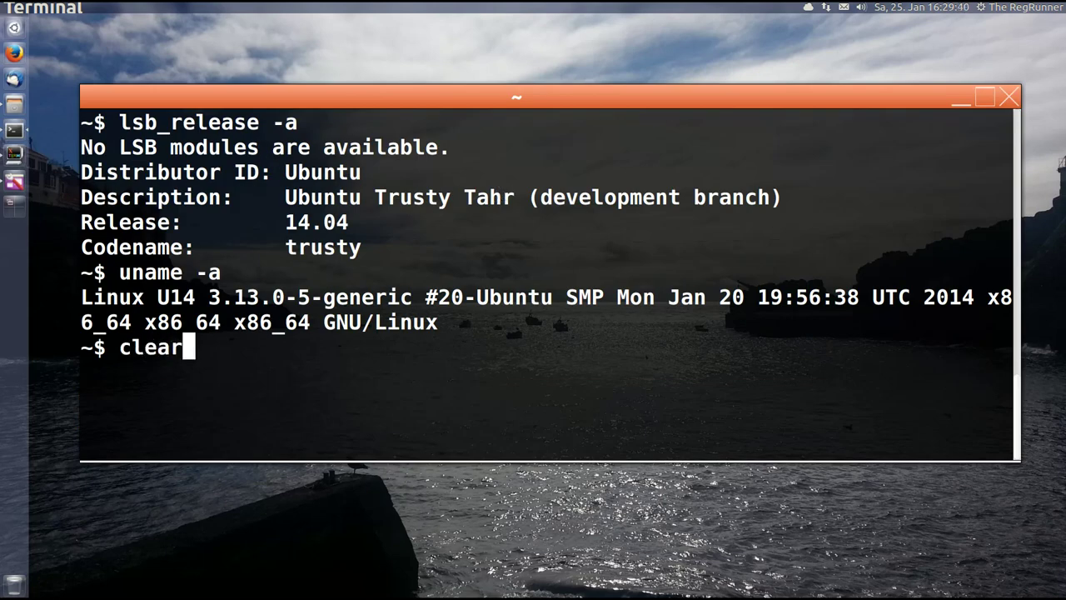
key(Return)
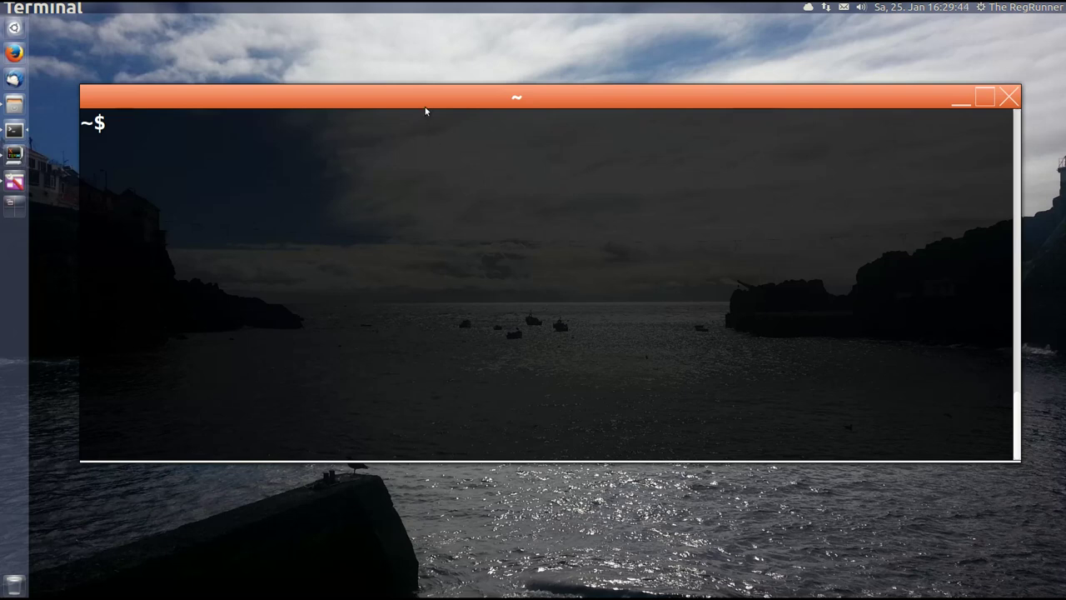
drag(428, 104, 424, 91)
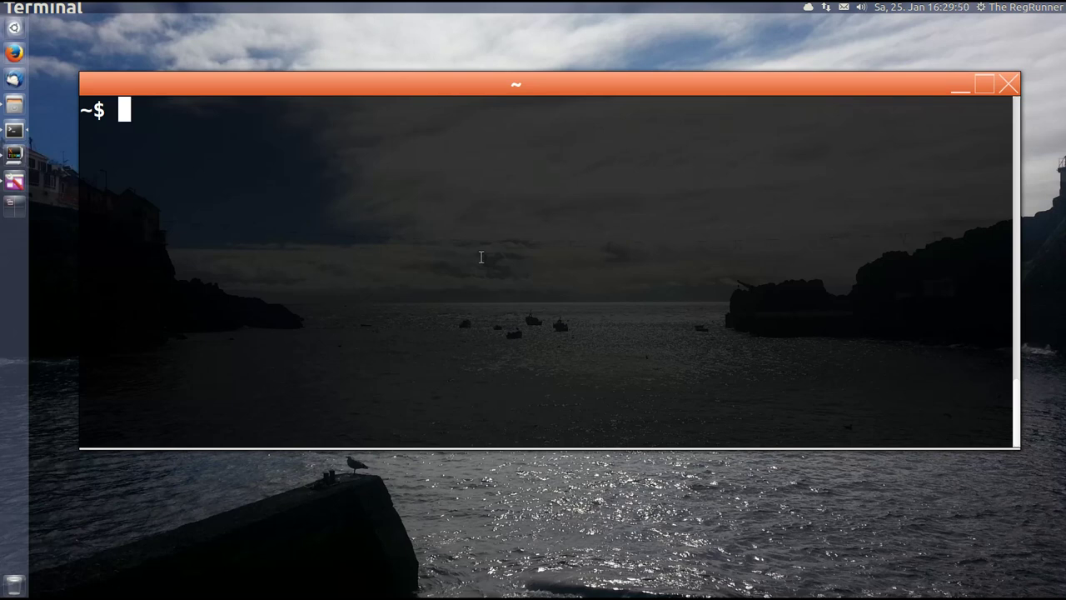
Step: Write the command sudo apt-get install firefox-locale-de without running it, highlight it, and clear the highlight
text(sudo ap)
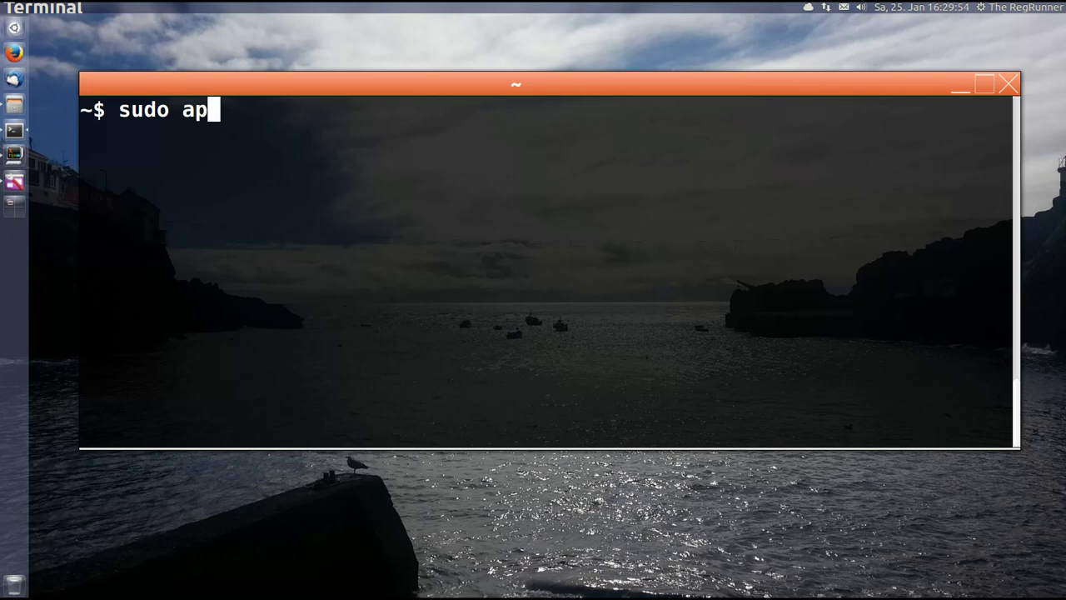
text(t-get )
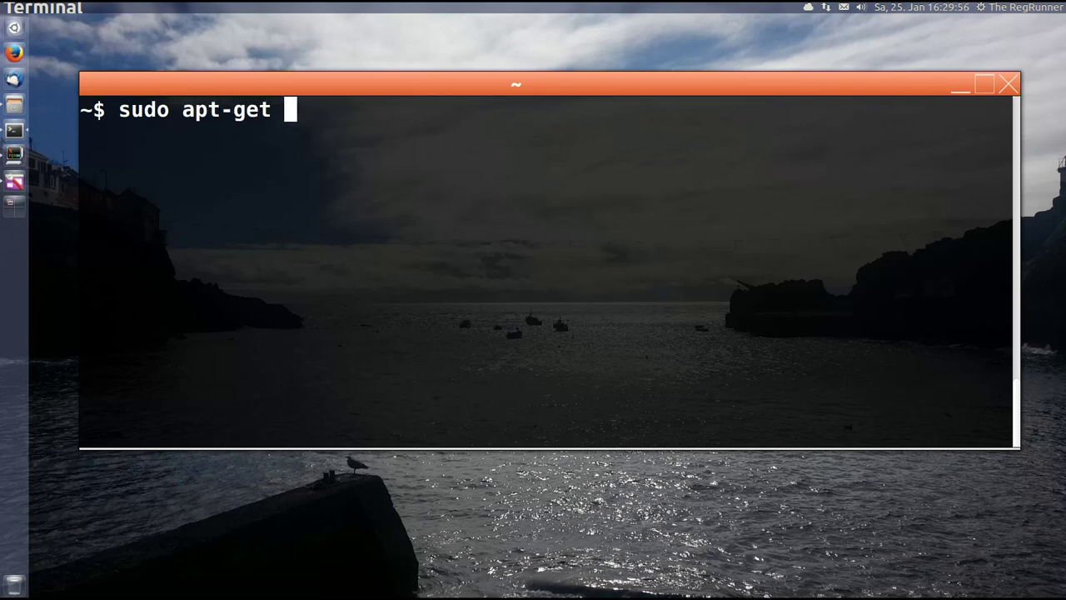
text(instaö)
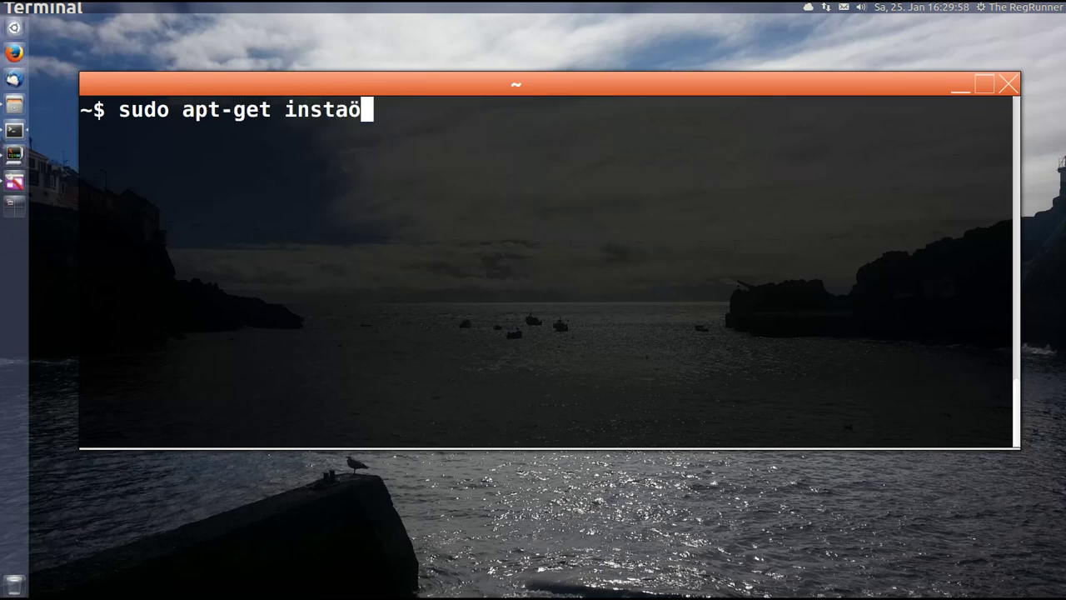
key(BackSpace)
text(ll firefo)
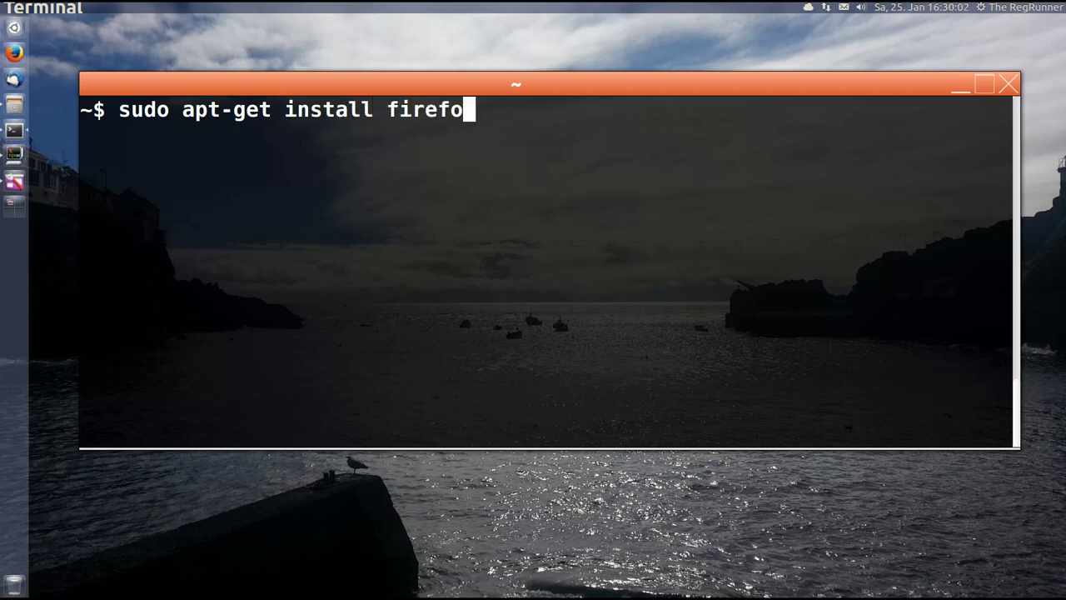
text(x-locale-)
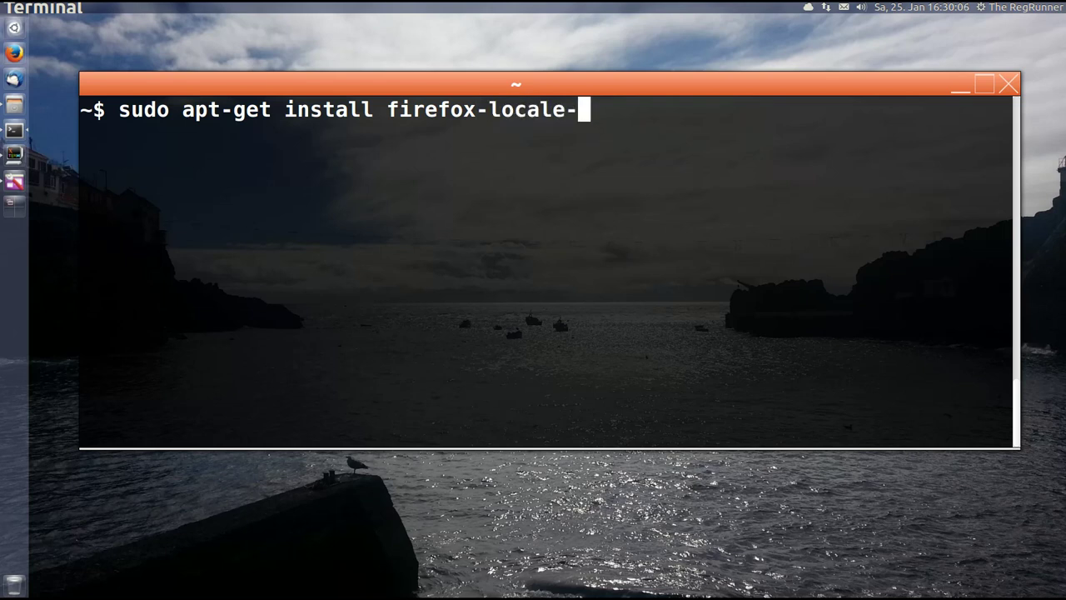
text(de)
drag(621, 106, 117, 109)
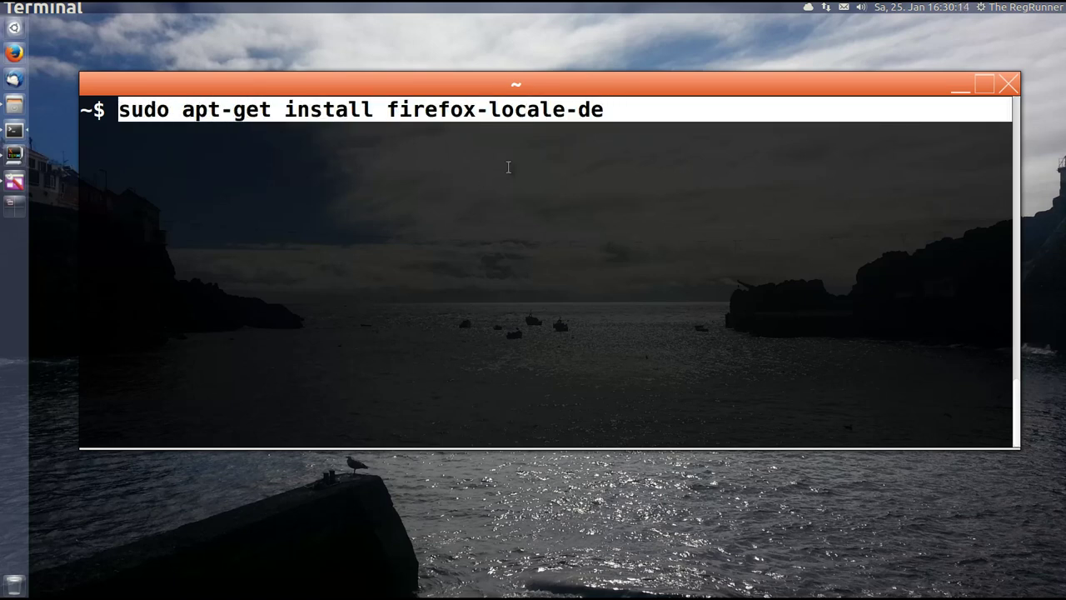
click(639, 112)
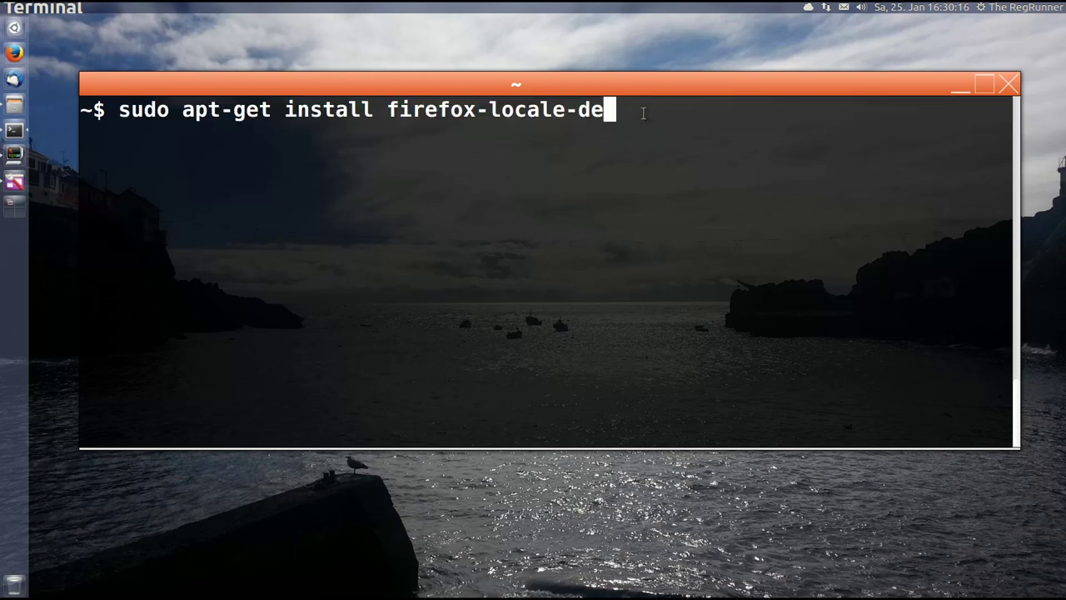
Step: Replace the package name with thunderbird-locale-de, highlight the command without running it, and close the Terminal
key(BackSpace)
key(BackSpace)
key(BackSpace)
key(BackSpace)
key(BackSpace)
key(BackSpace)
key(BackSpace)
key(BackSpace)
key(BackSpace)
key(BackSpace)
key(BackSpace)
key(BackSpace)
key(BackSpace)
key(BackSpace)
key(BackSpace)
key(BackSpace)
key(BackSpace)
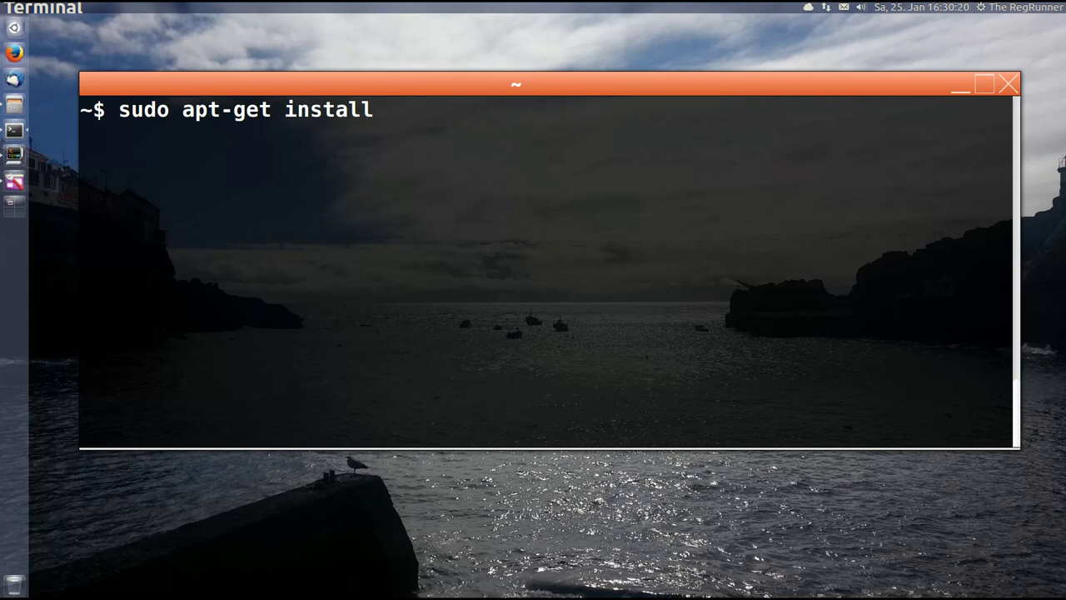
text(thunde)
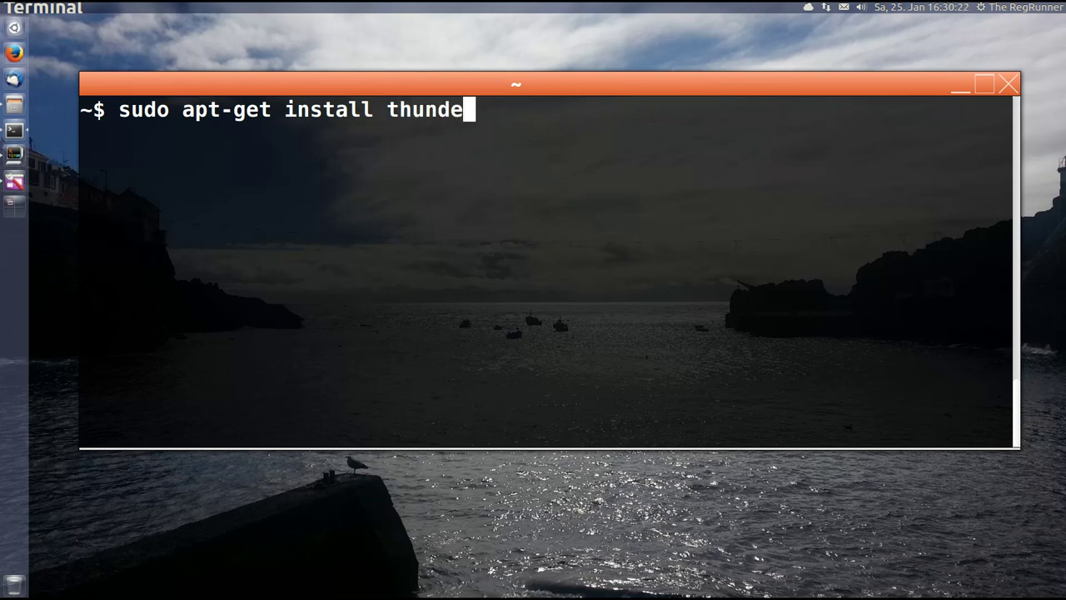
text(rbird)
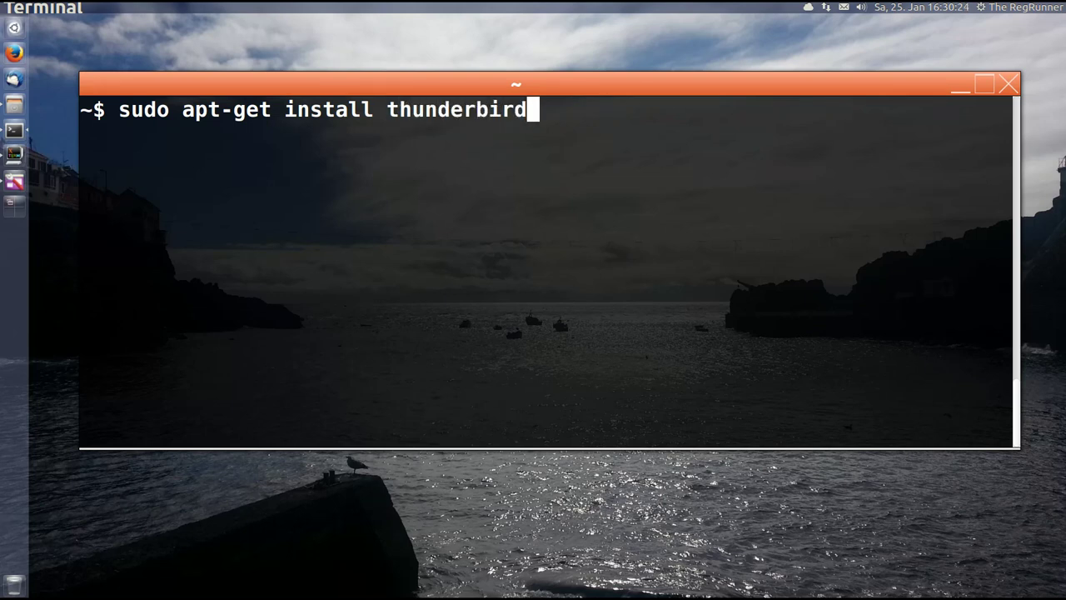
text(-l)
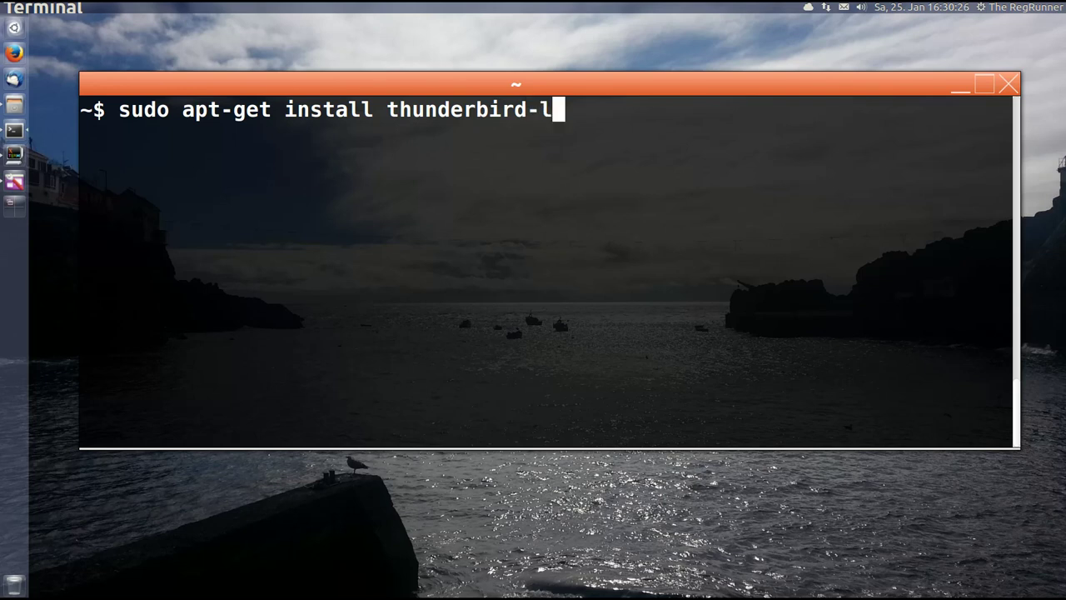
text(ocale-de)
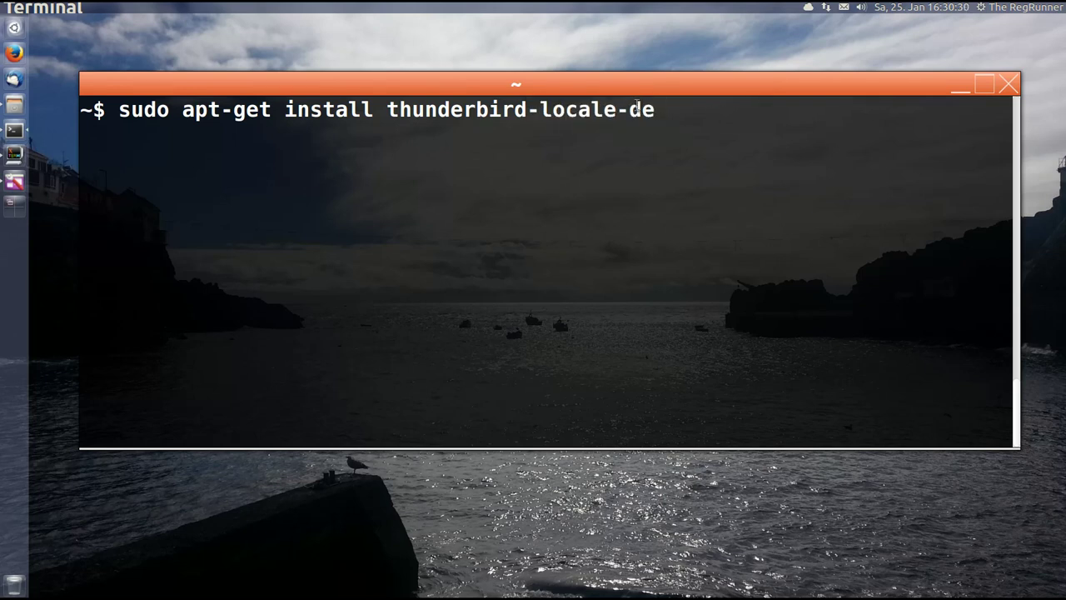
drag(662, 109, 116, 114)
drag(336, 84, 339, 92)
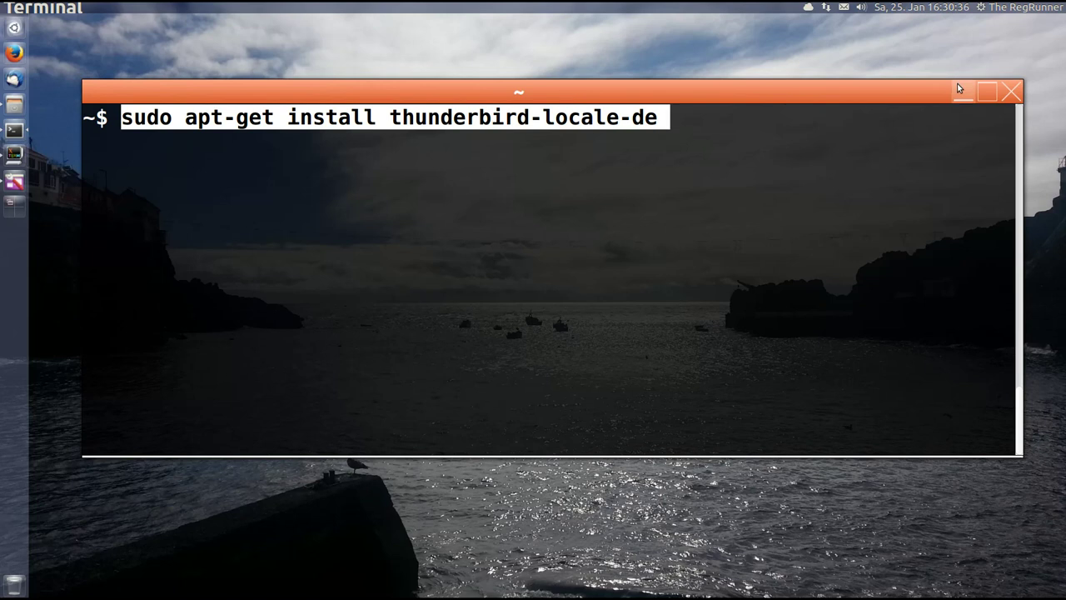
click(1009, 88)
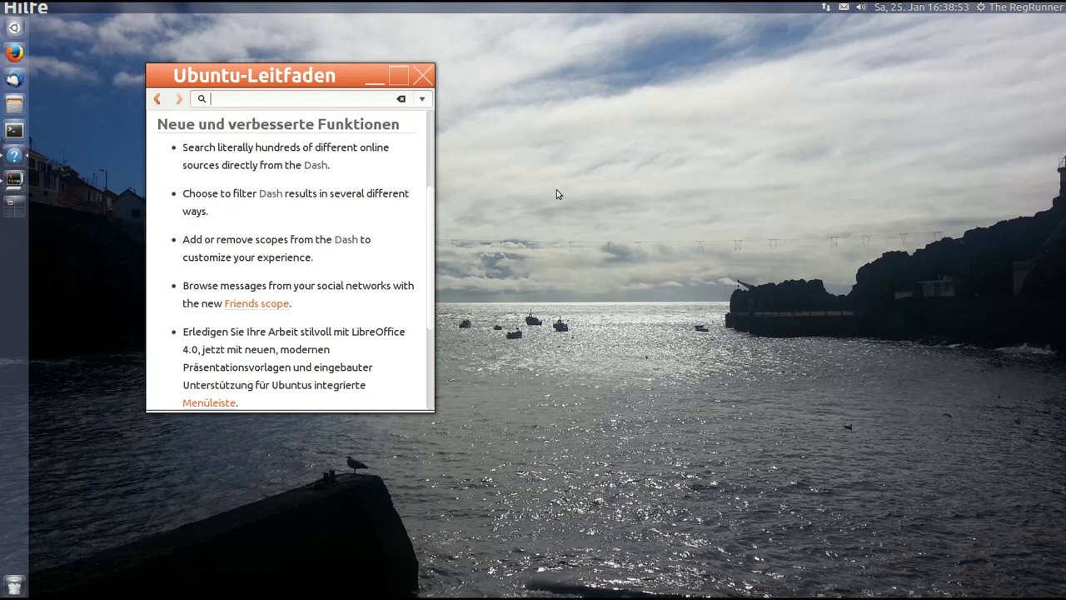
Step: Read the beginning of the What's new in Ubuntu 13.10? page in Ubuntu-Leitfaden and close the guide
scroll(353, 198, up, 2)
scroll(353, 198, up, 3)
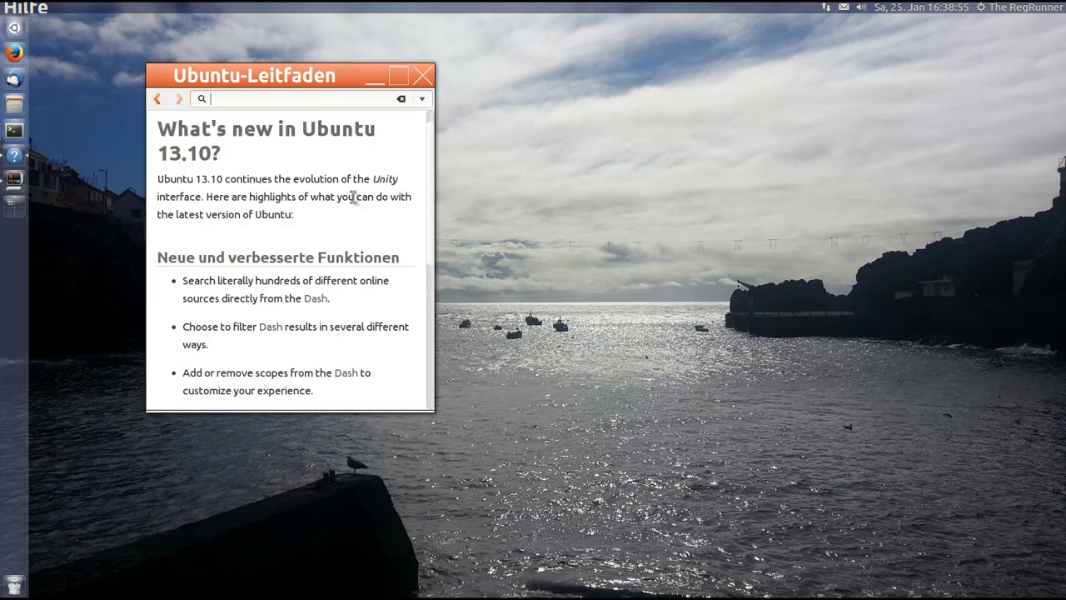
triple_click(217, 174)
click(217, 175)
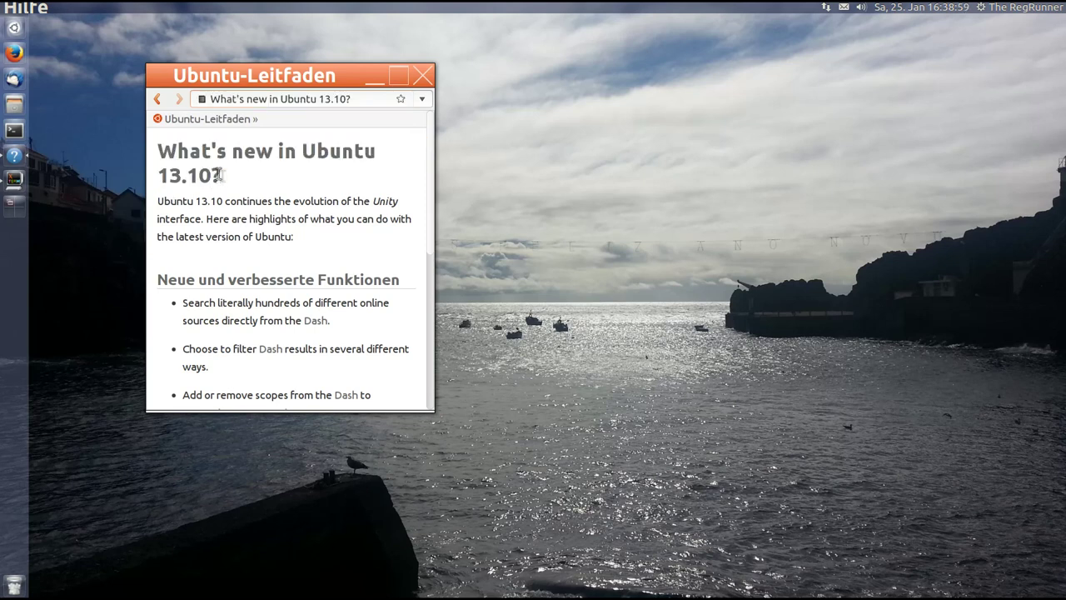
click(423, 76)
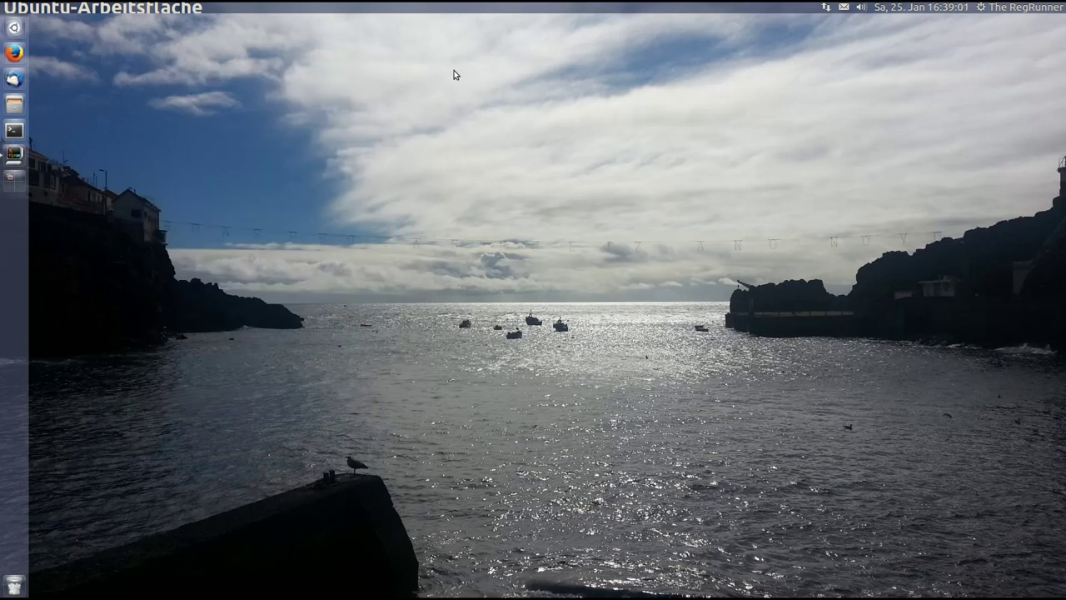
Step: Open Systemeinstellungen and move its window higher on the desktop
click(1038, 7)
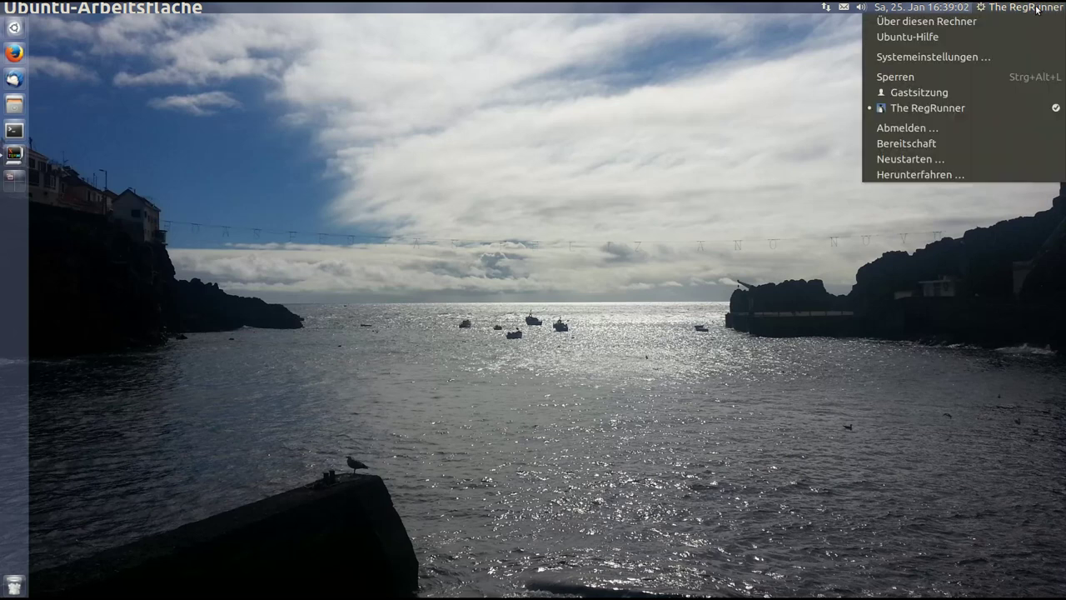
click(980, 57)
drag(579, 111, 503, 69)
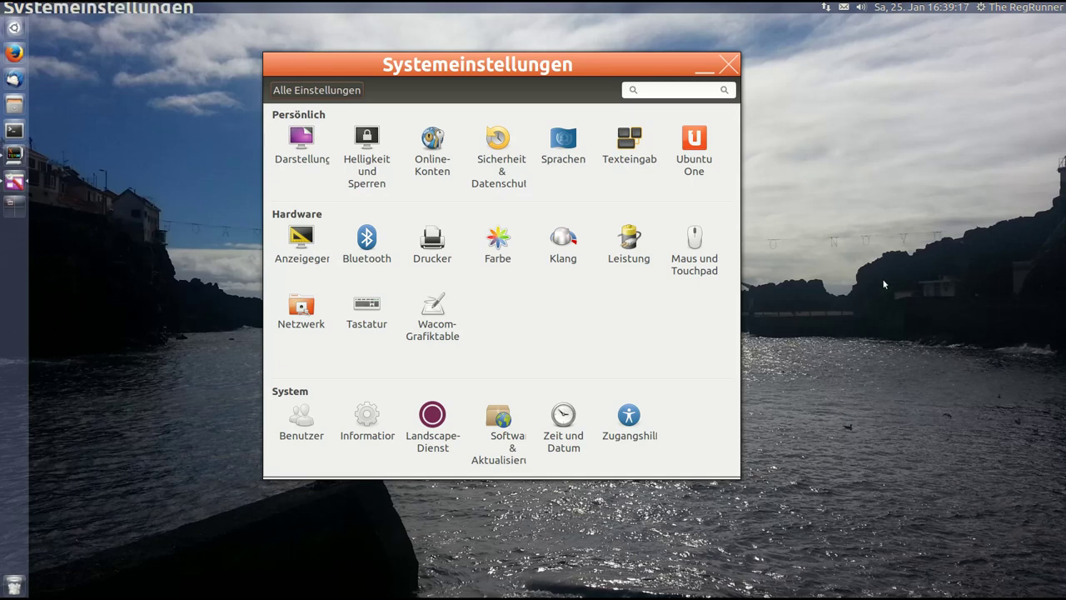
Step: View the Deutsch input source's keyboard layout chart from the Tastatur layout settings, and close both the chart and the settings
click(373, 310)
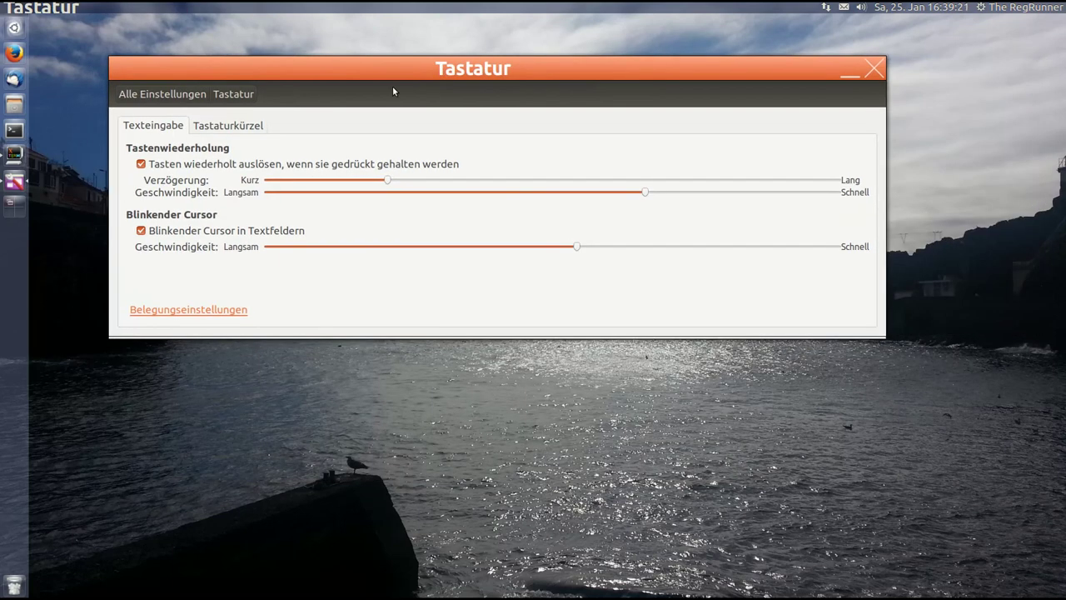
click(233, 314)
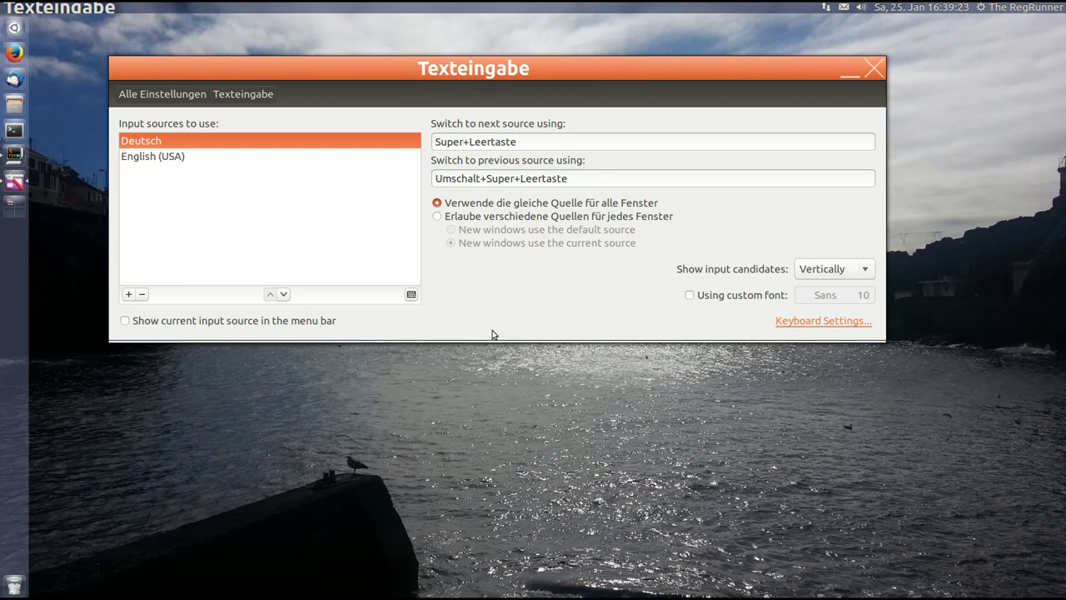
click(411, 295)
drag(581, 93, 599, 115)
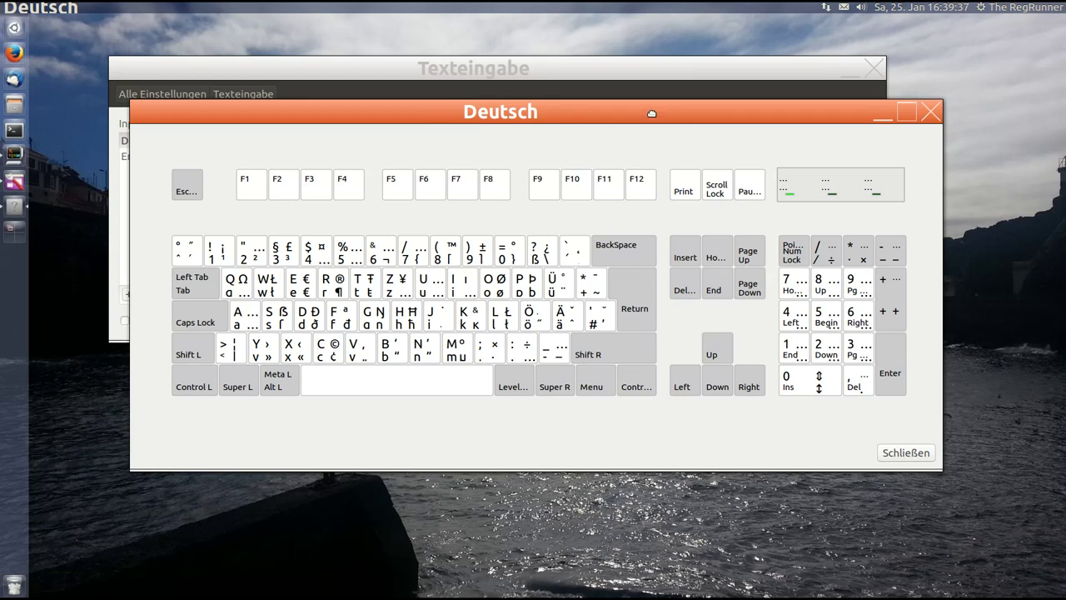
drag(652, 113, 650, 129)
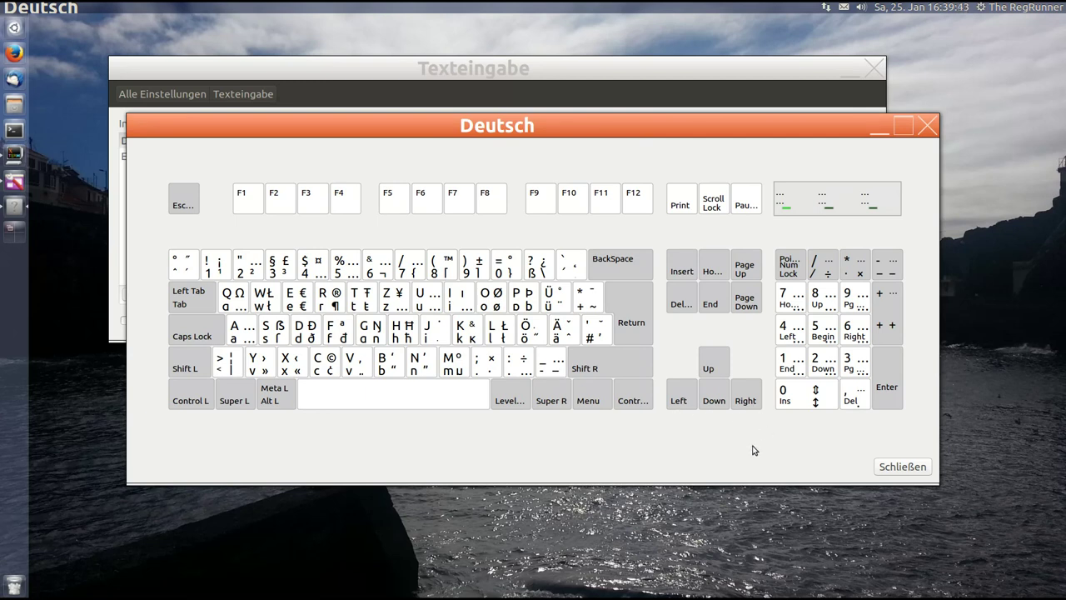
click(926, 125)
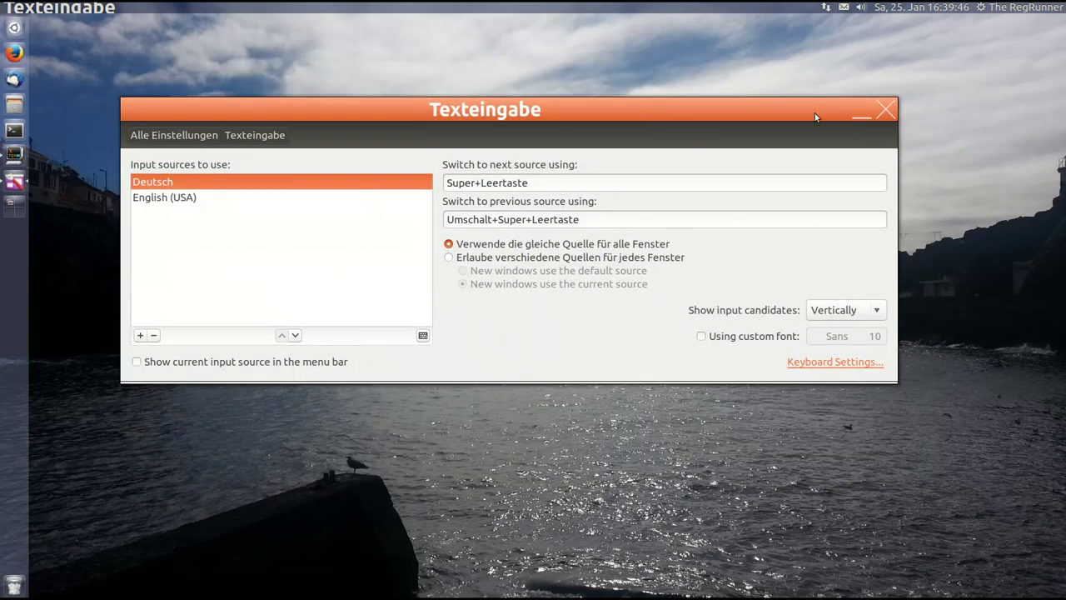
click(884, 110)
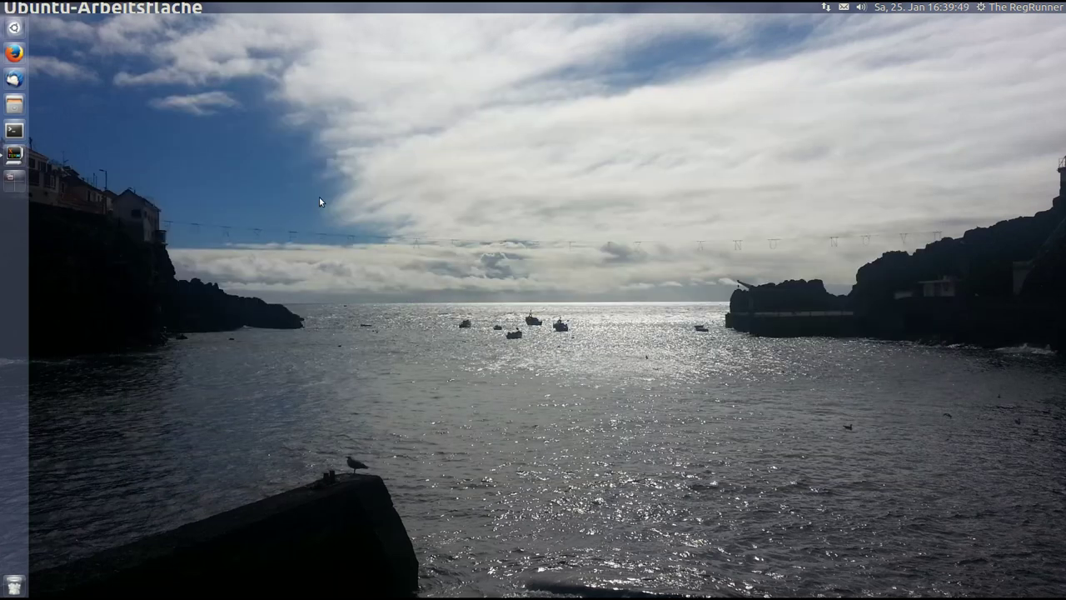